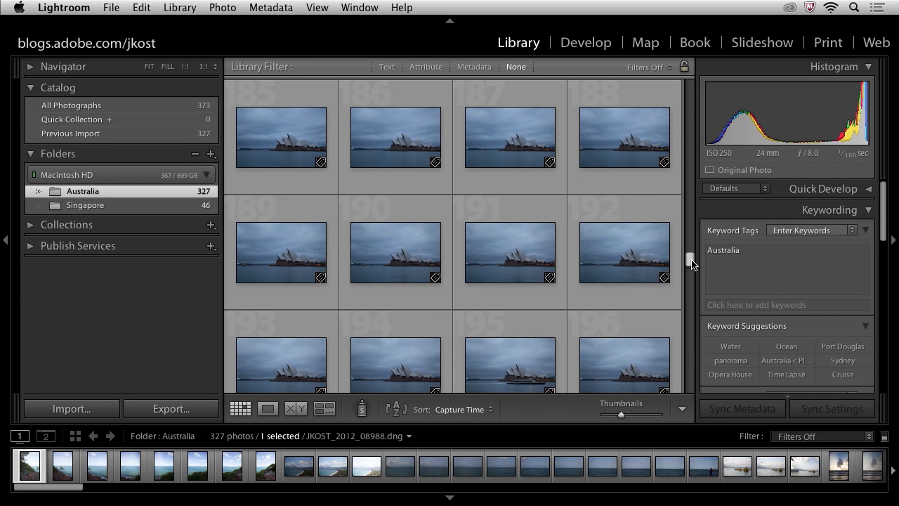
Step: Select the whole Sydney Opera House time-lapse sequence in the Australia folder, from photo 136 (JKOST_2012_09701.dng) through photo 268
drag(692, 264, 689, 206)
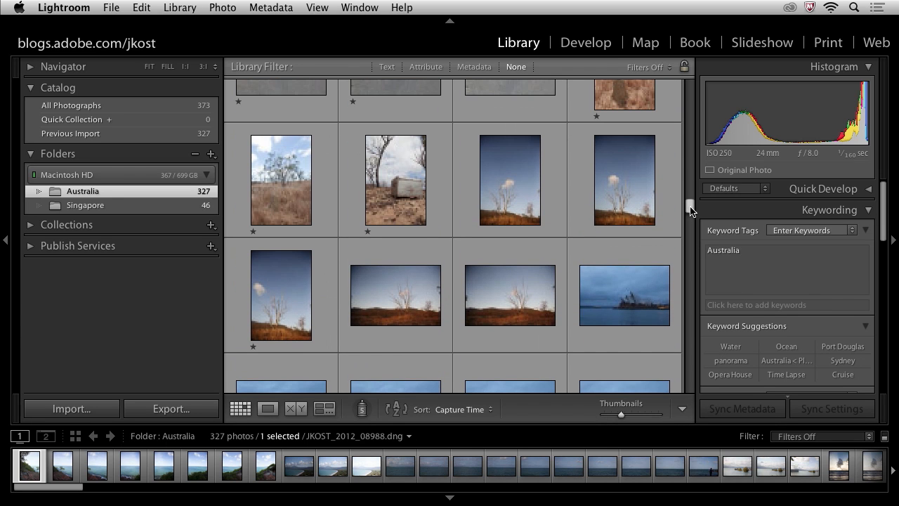
click(645, 292)
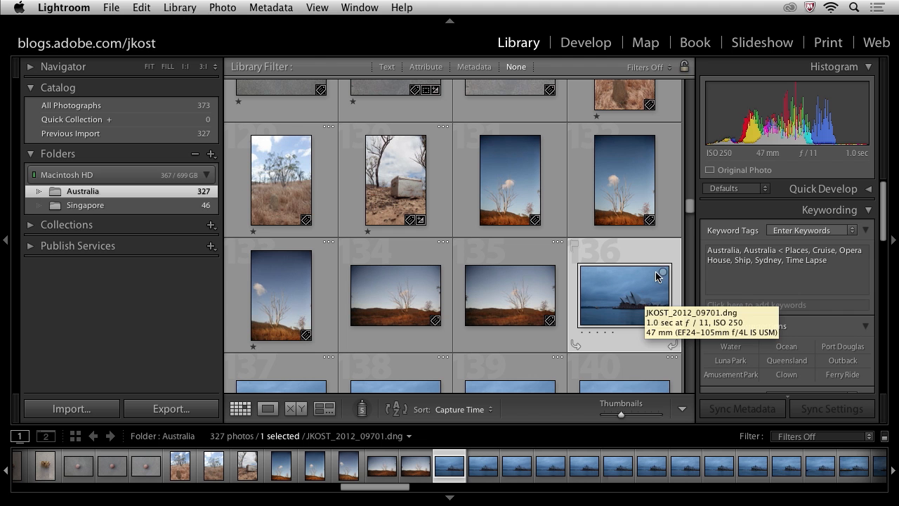
drag(689, 213, 688, 334)
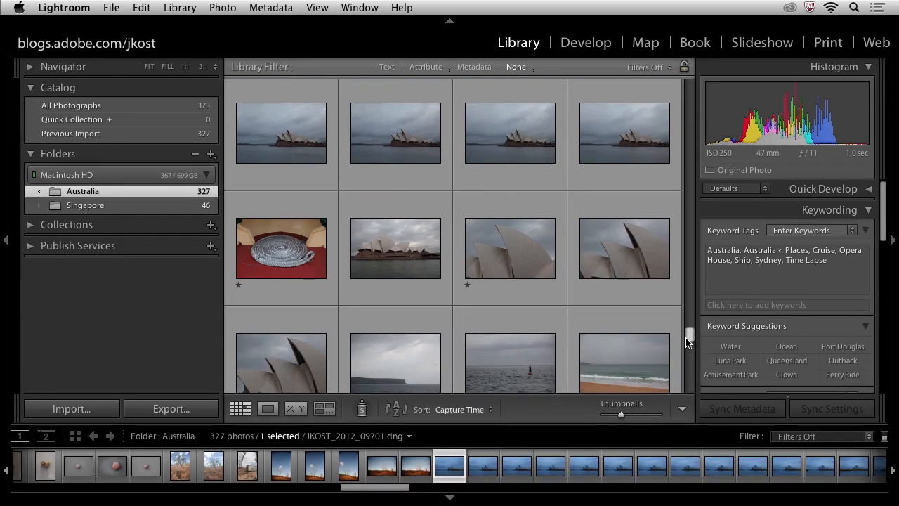
shift+click(616, 139)
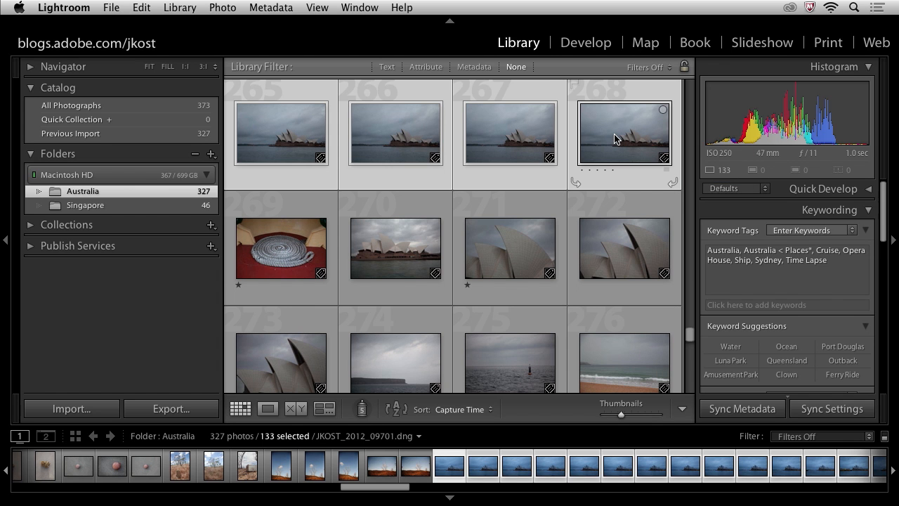
Step: Create a subfolder named Time Lapse inside Australia that includes the selected photos
click(211, 156)
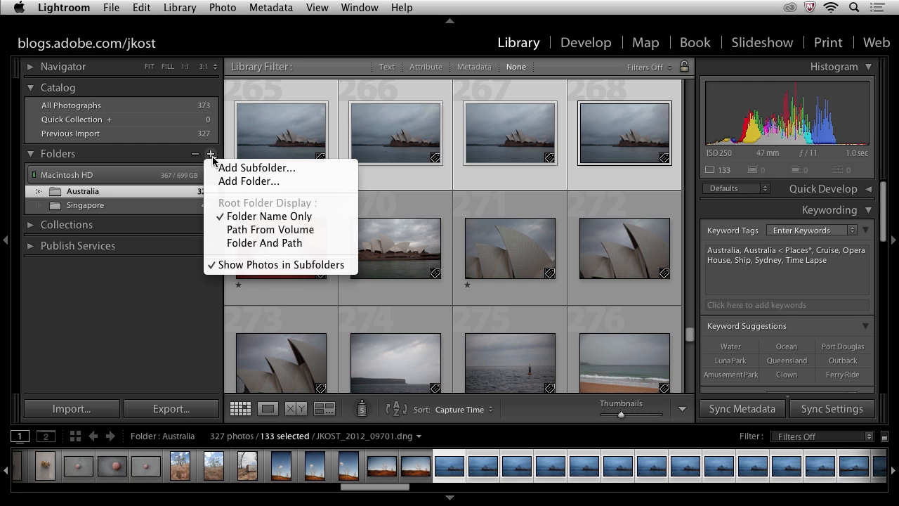
click(301, 168)
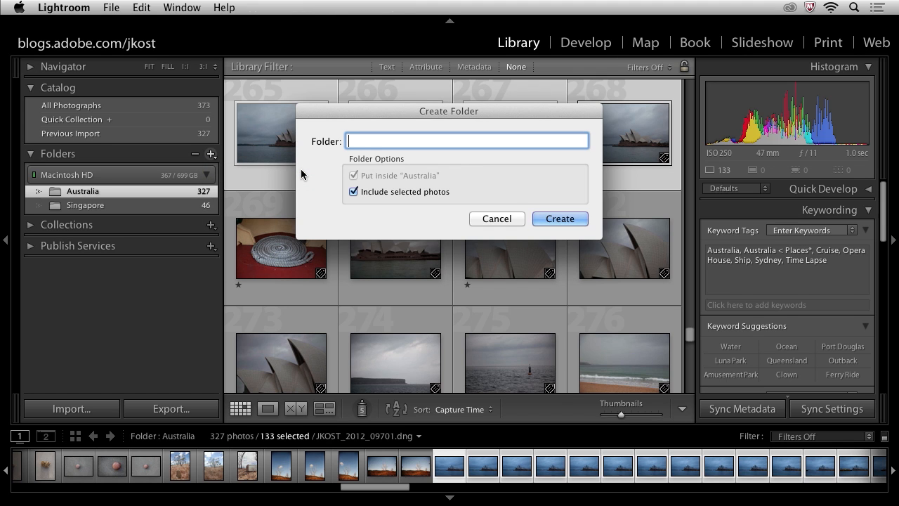
text(Time Lapse)
click(556, 219)
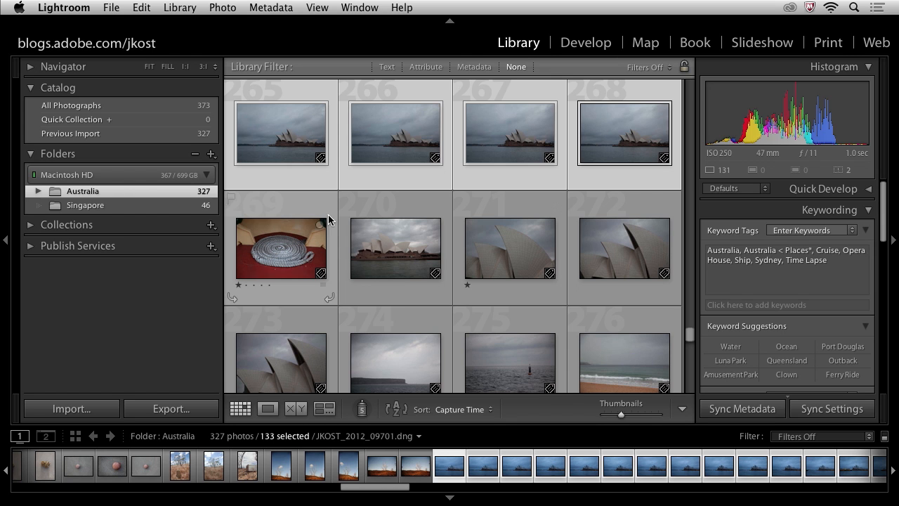
Step: View the contents of the Time Lapse subfolder, reveal it in Finder and enlarge the Finder window
click(39, 192)
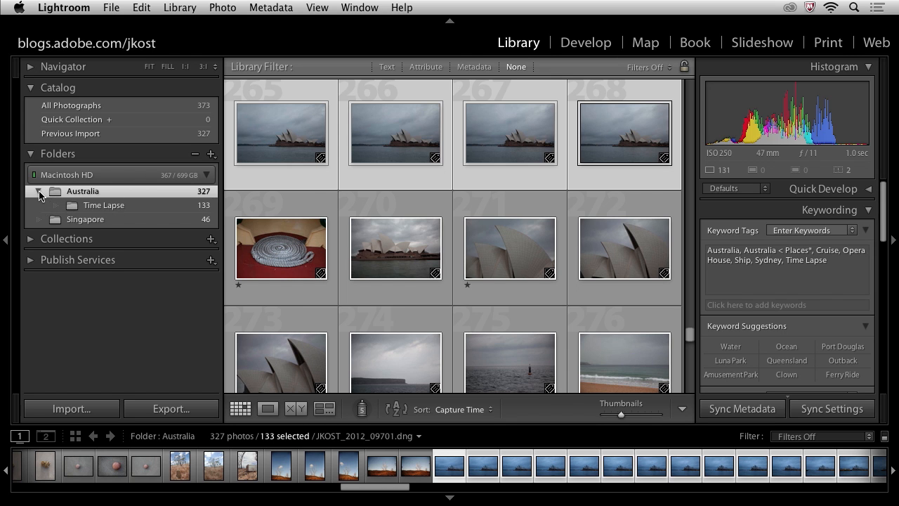
click(99, 206)
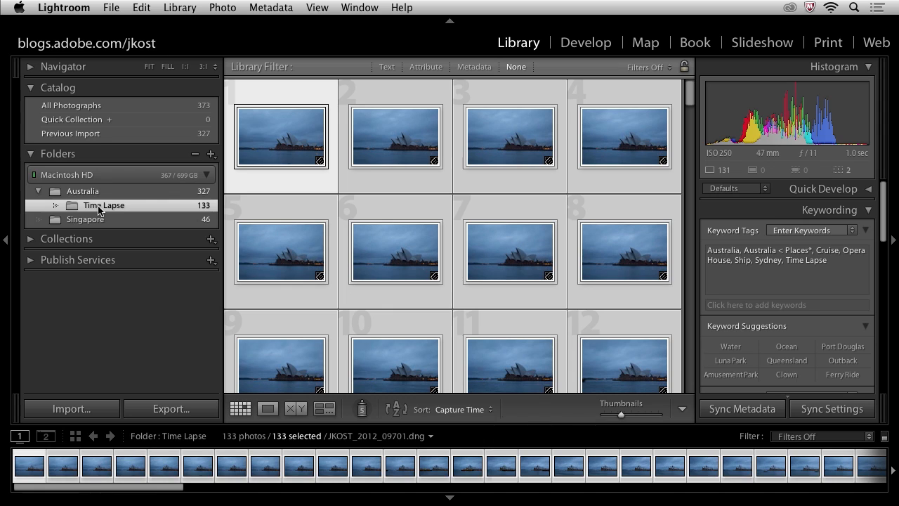
right_click(140, 208)
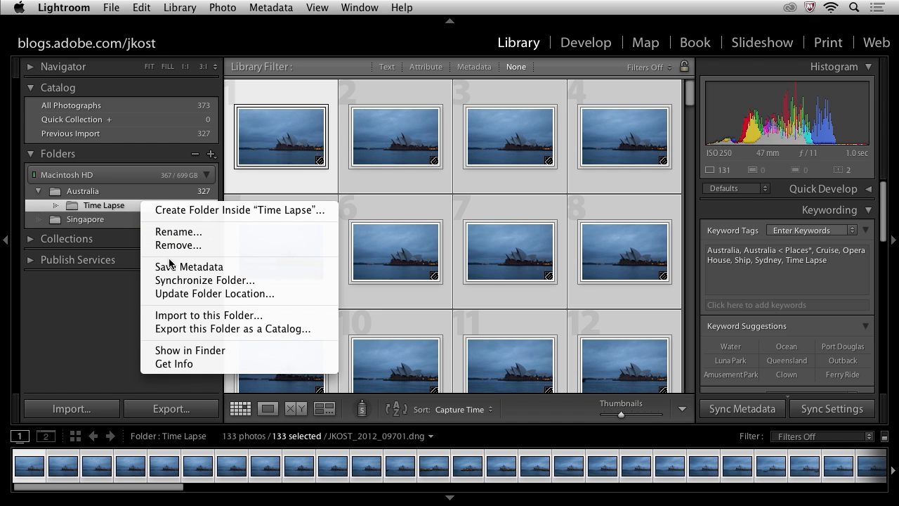
click(248, 350)
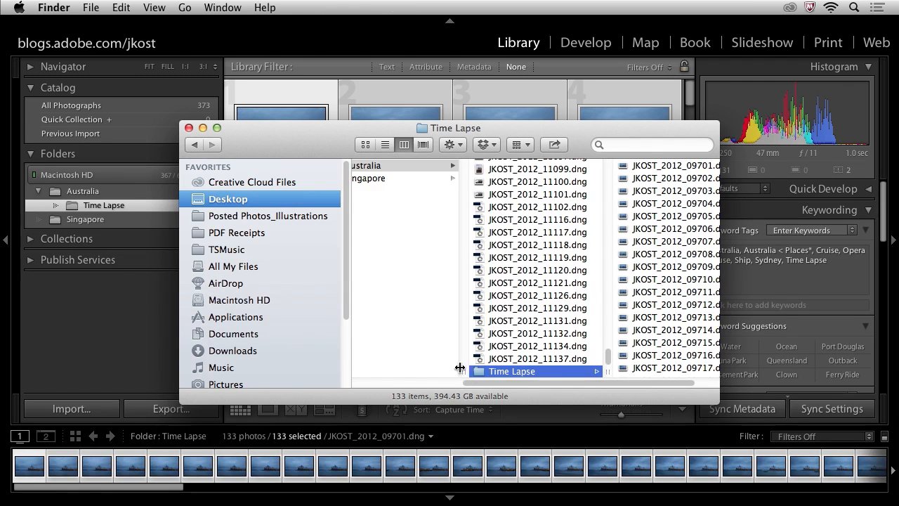
drag(720, 404, 801, 409)
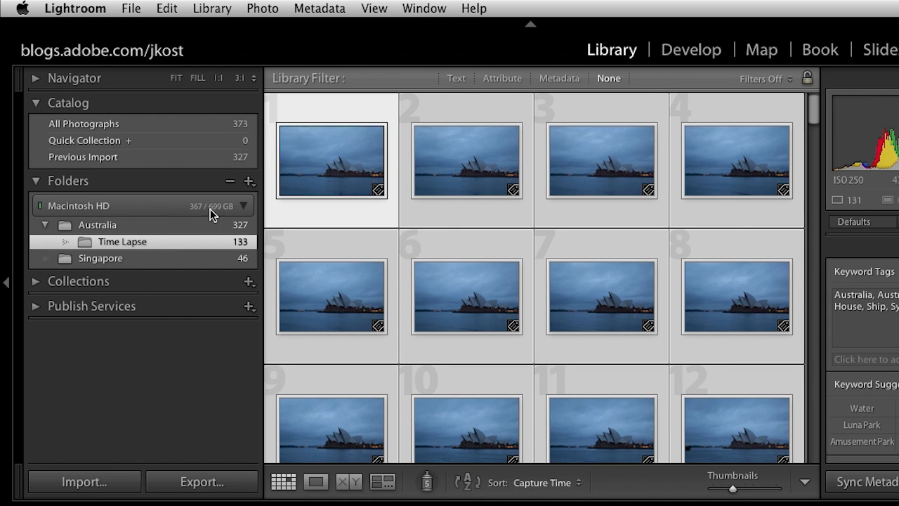
Step: Create a new folder named 2012 inside the Photographs folder on the Desktop and add it to the catalog's folders
click(249, 182)
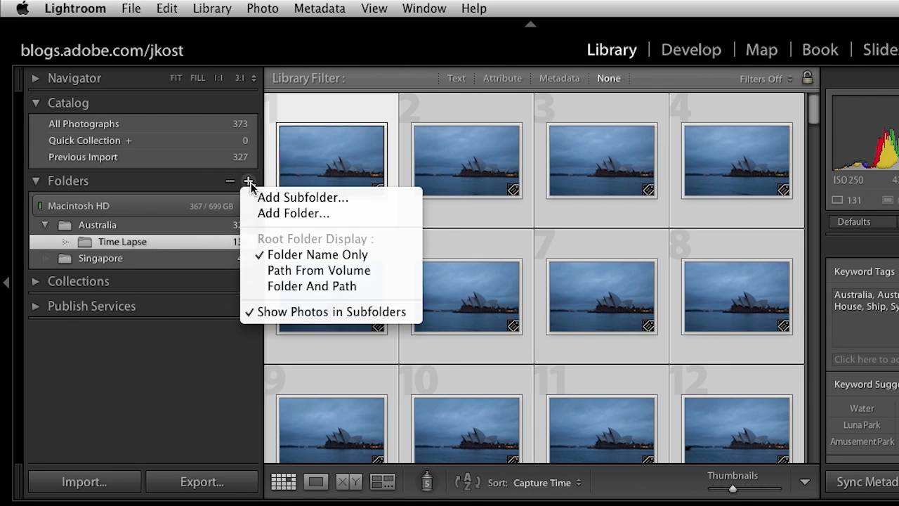
click(340, 214)
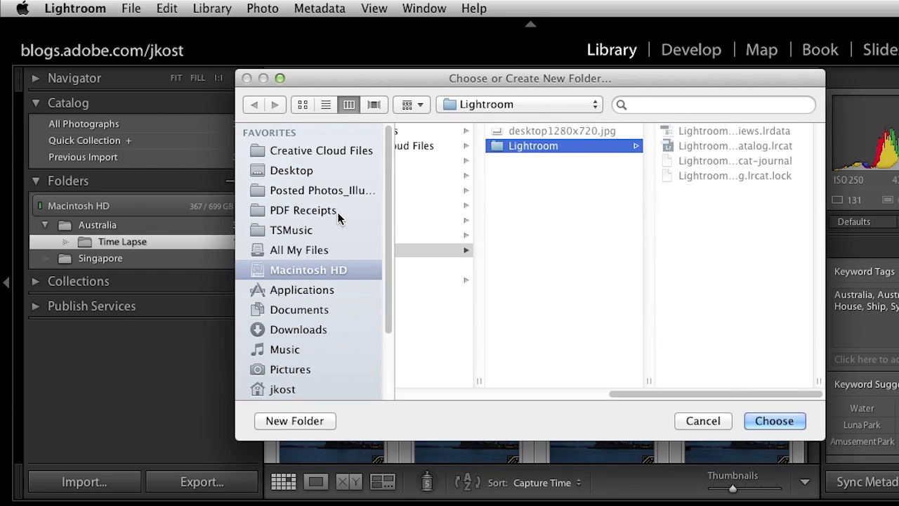
click(313, 172)
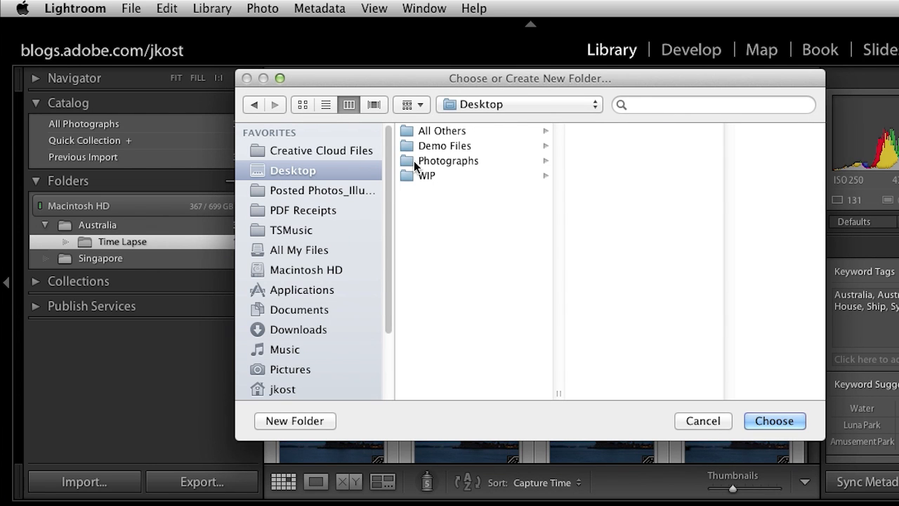
click(445, 161)
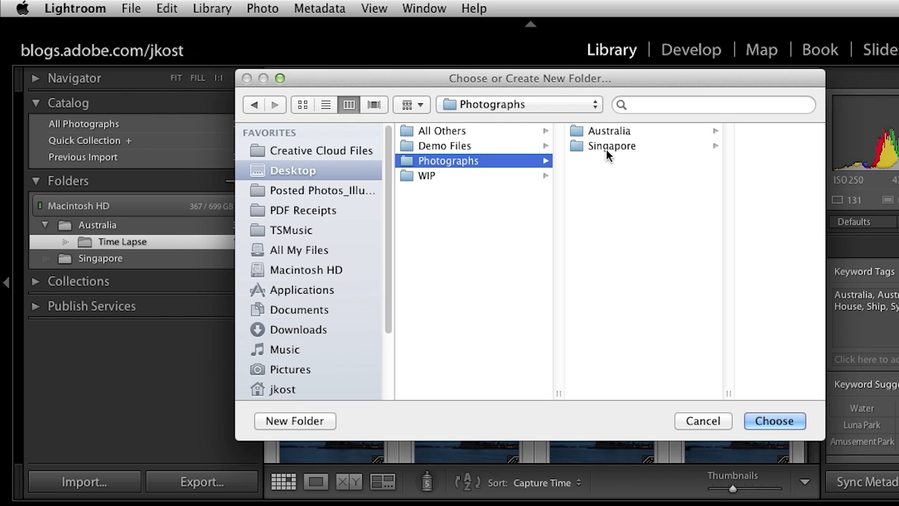
click(321, 420)
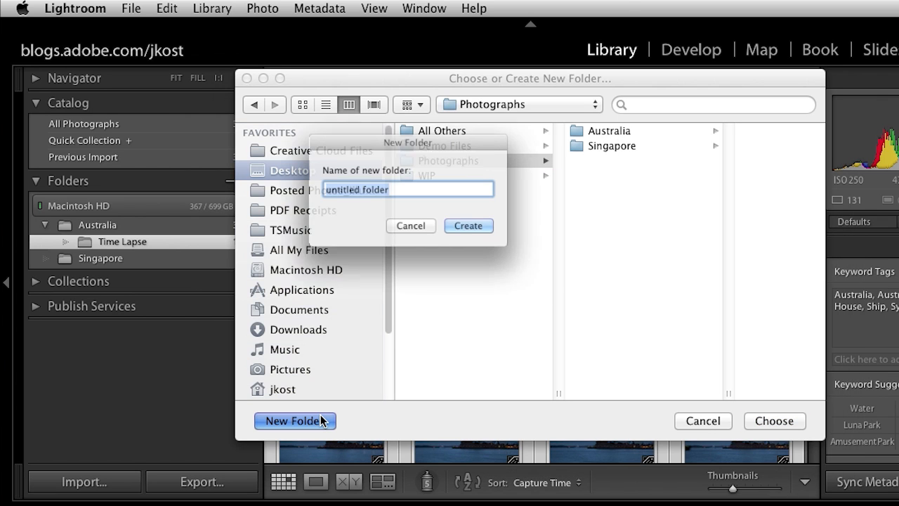
text(2012)
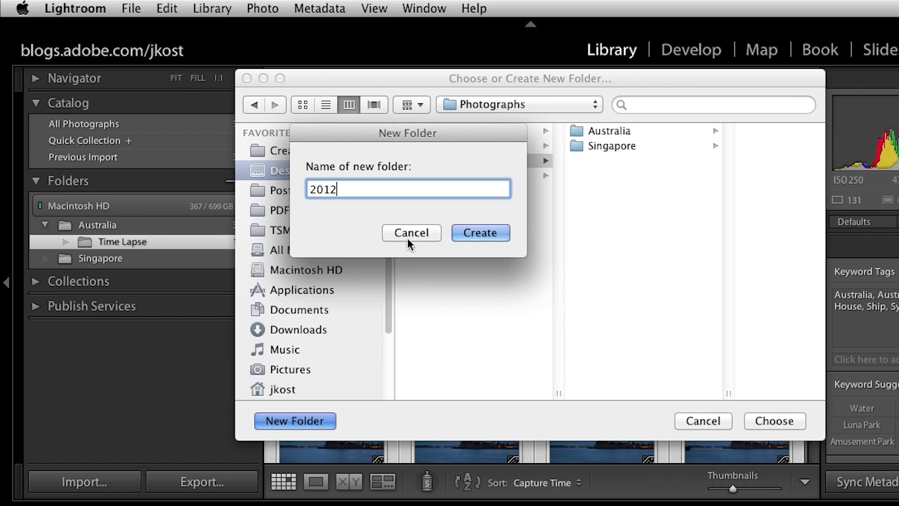
click(477, 233)
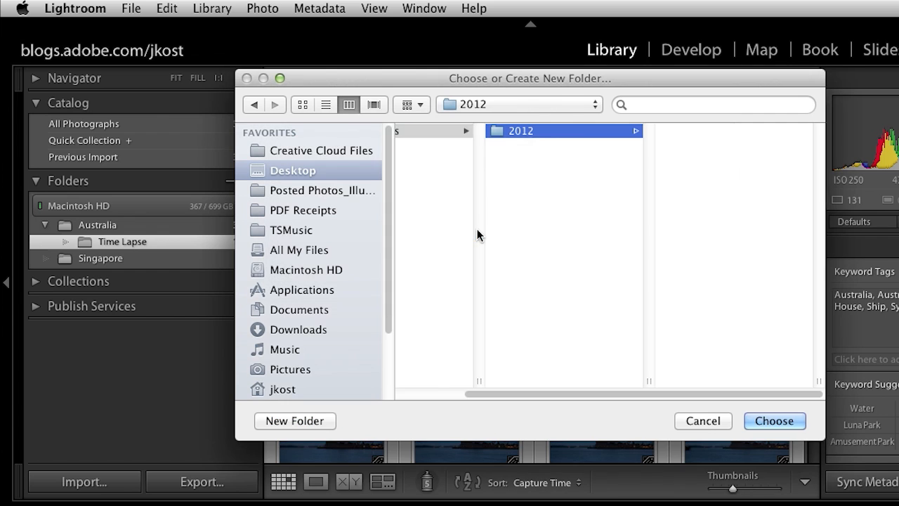
click(774, 420)
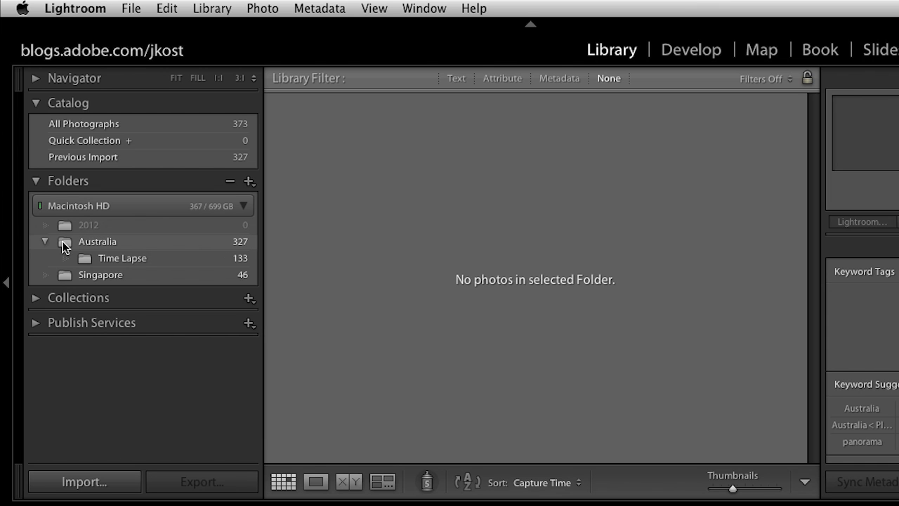
Step: Move the Australia and Singapore folders into the 2012 folder and reveal 2012 in Finder
drag(64, 243, 62, 227)
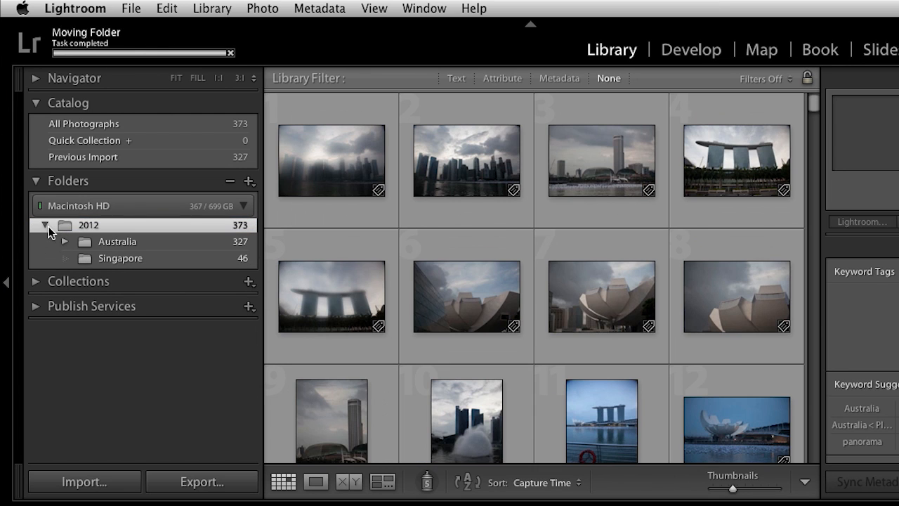
right_click(115, 227)
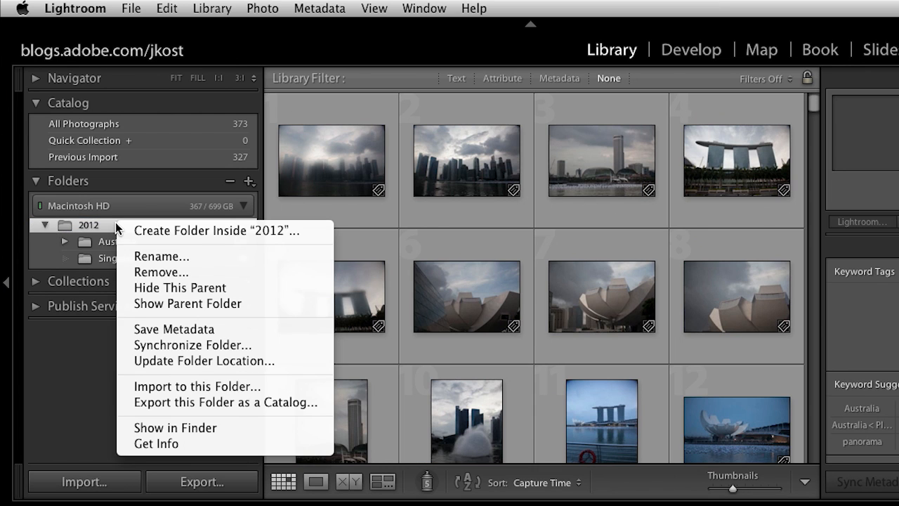
click(164, 425)
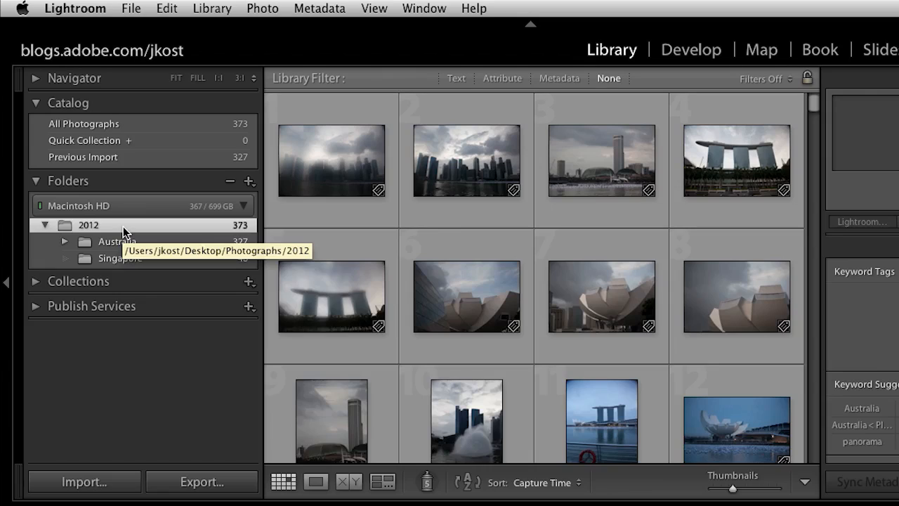
Step: Show the parent folder of 2012 and expand 2012 beneath it
right_click(123, 226)
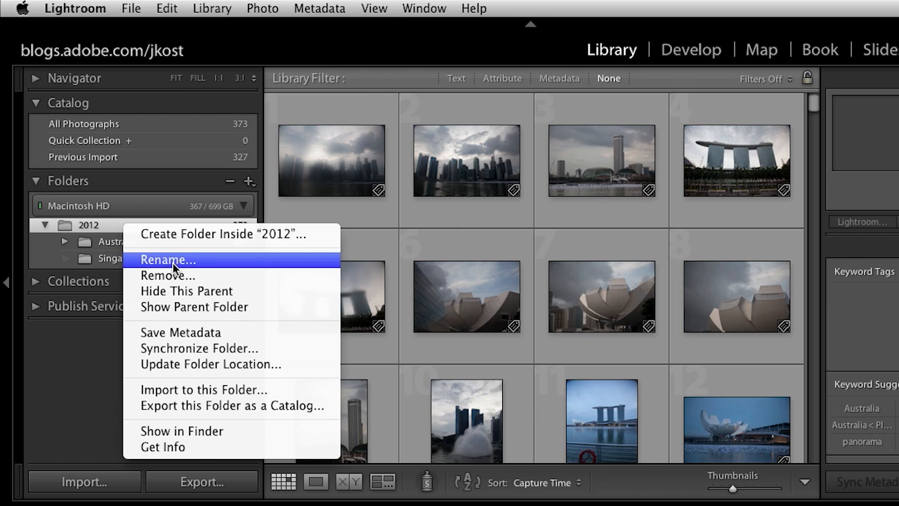
click(262, 305)
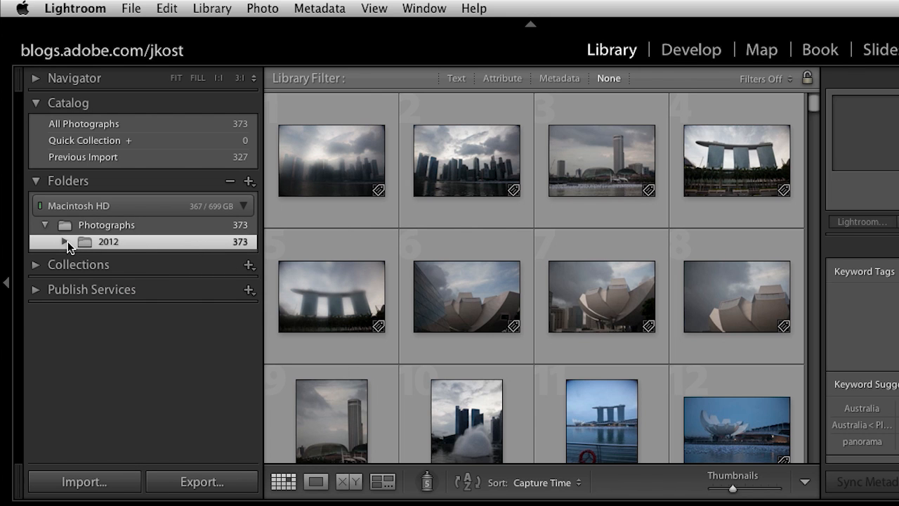
click(63, 241)
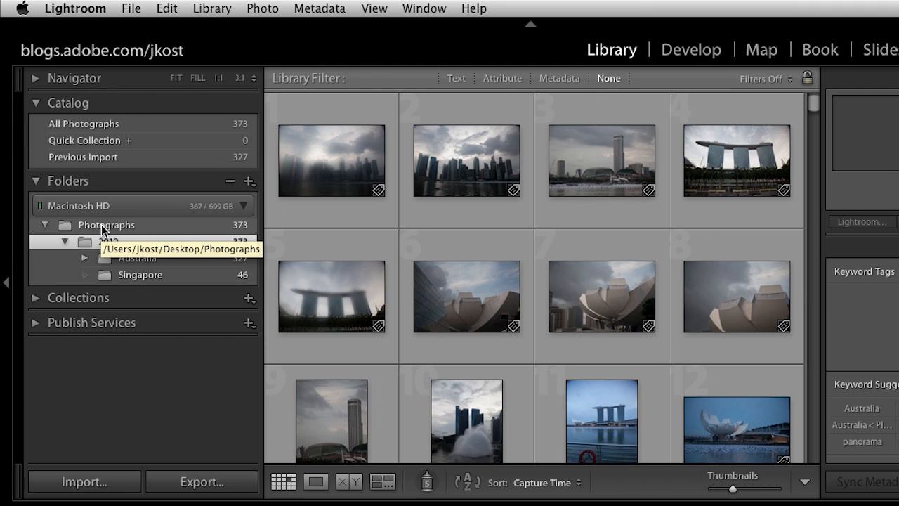
key(super+Tab)
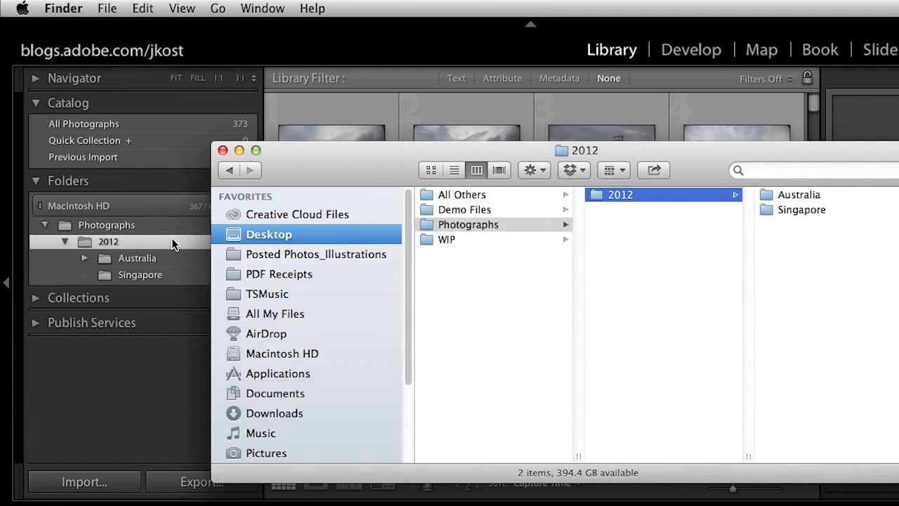
click(171, 237)
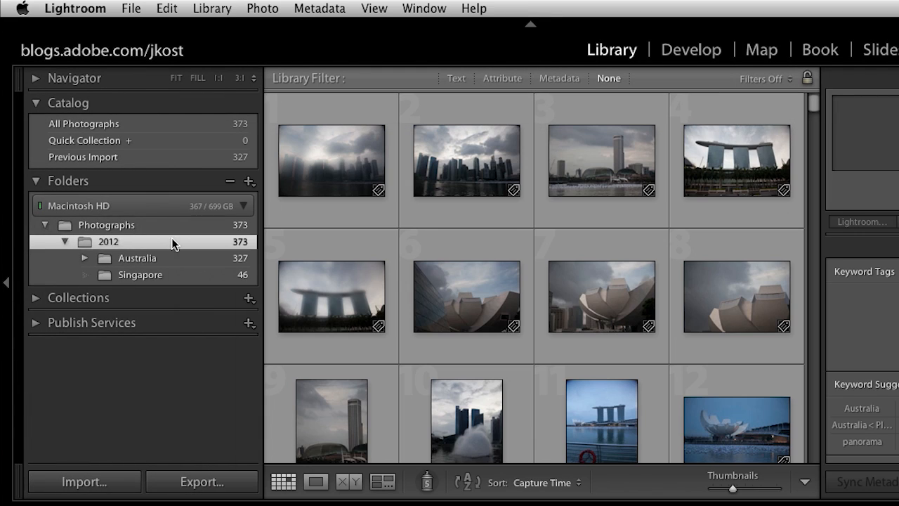
Step: Hide the Photographs parent folder from the folder list
click(152, 226)
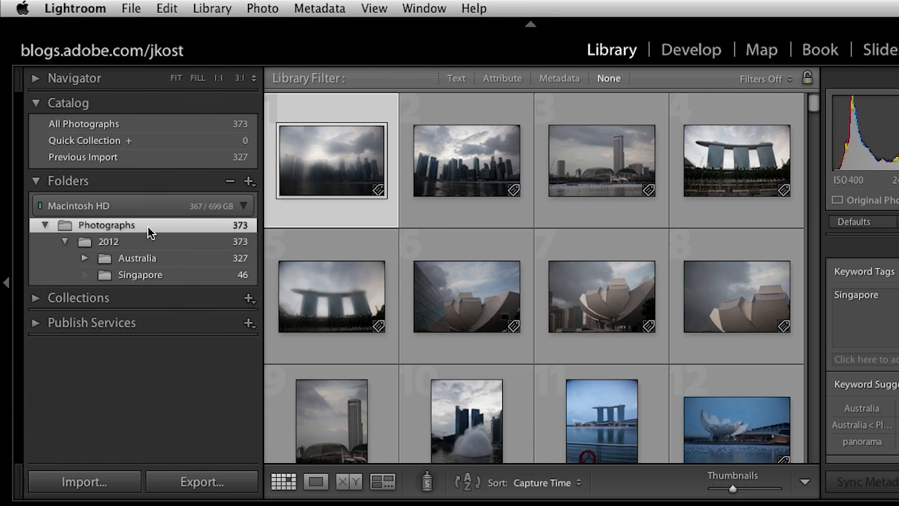
right_click(146, 225)
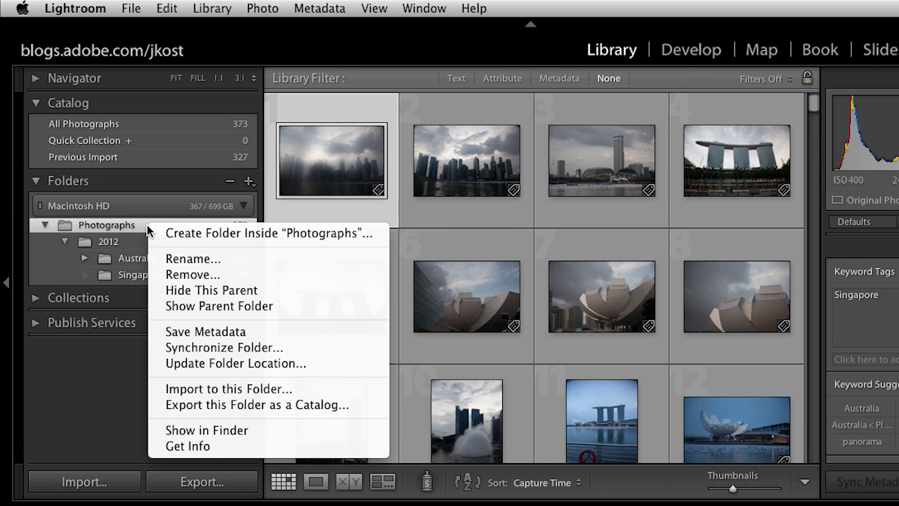
click(274, 290)
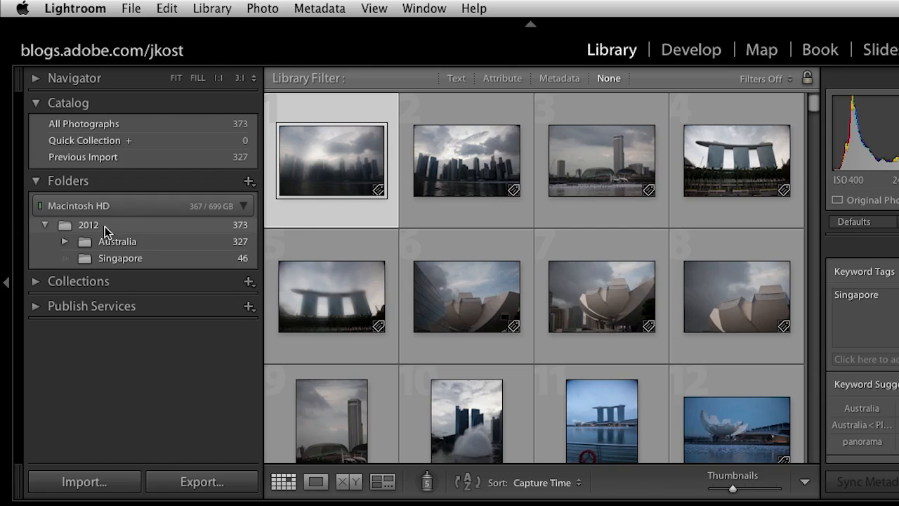
Step: Browse the photos in the Australia folder and expand it to reveal its Time Lapse subfolder
click(122, 242)
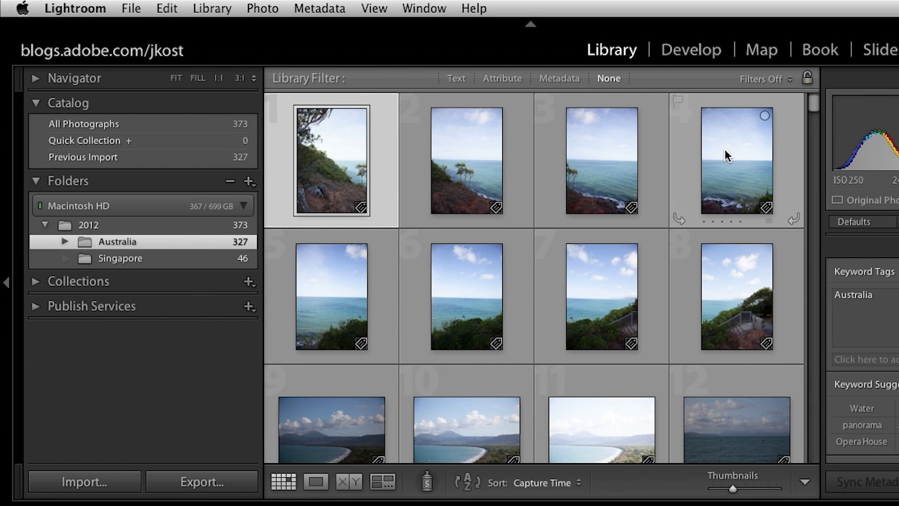
drag(813, 103, 810, 281)
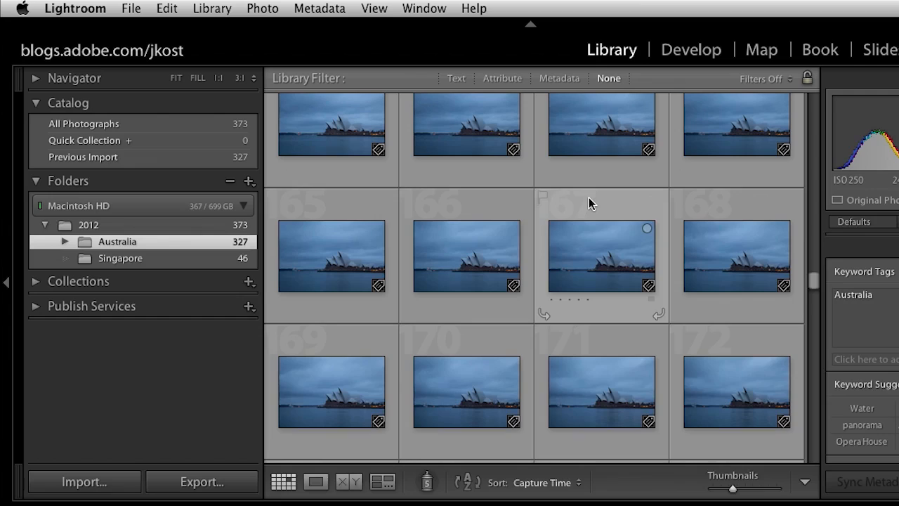
click(63, 240)
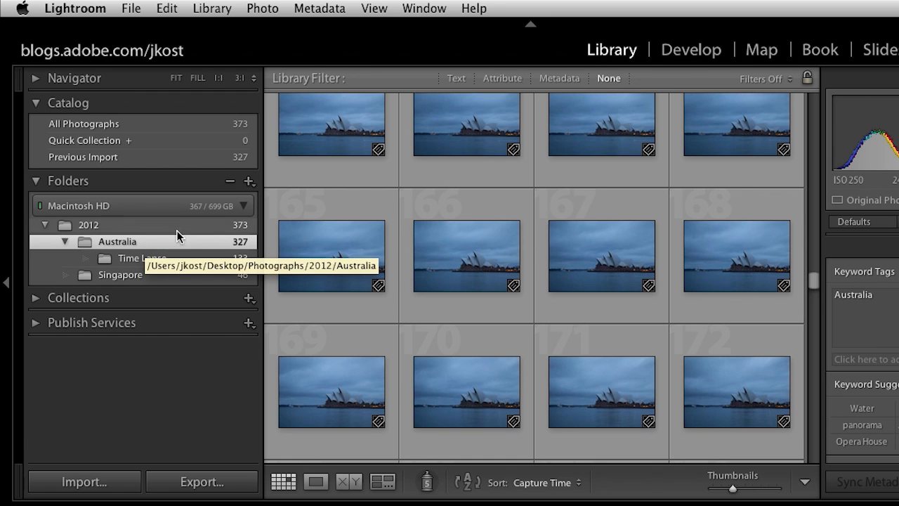
Step: Turn off Show Photos in Subfolders and review the photos stored directly in the Australia folder
click(248, 182)
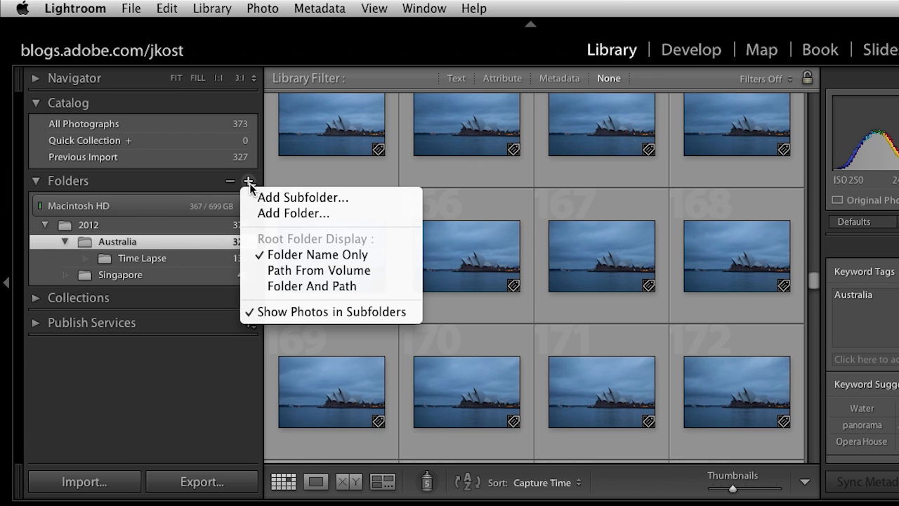
click(304, 311)
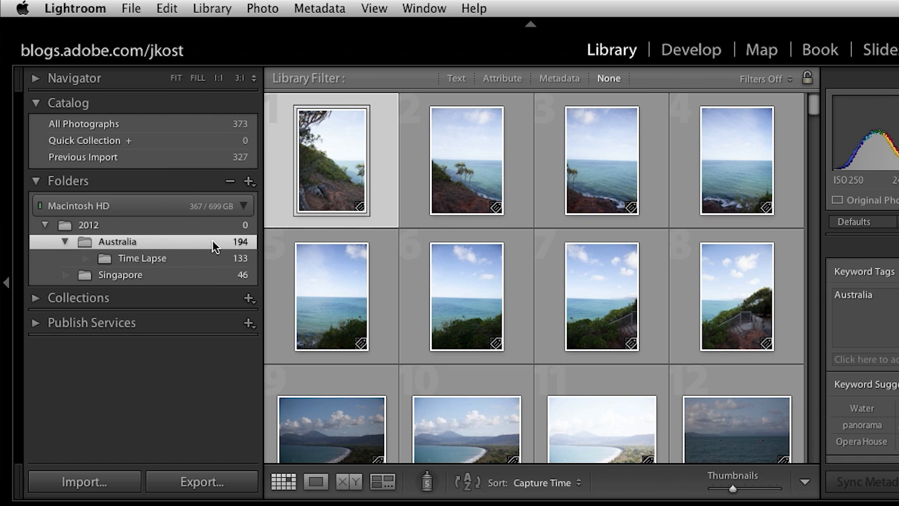
drag(811, 103, 820, 460)
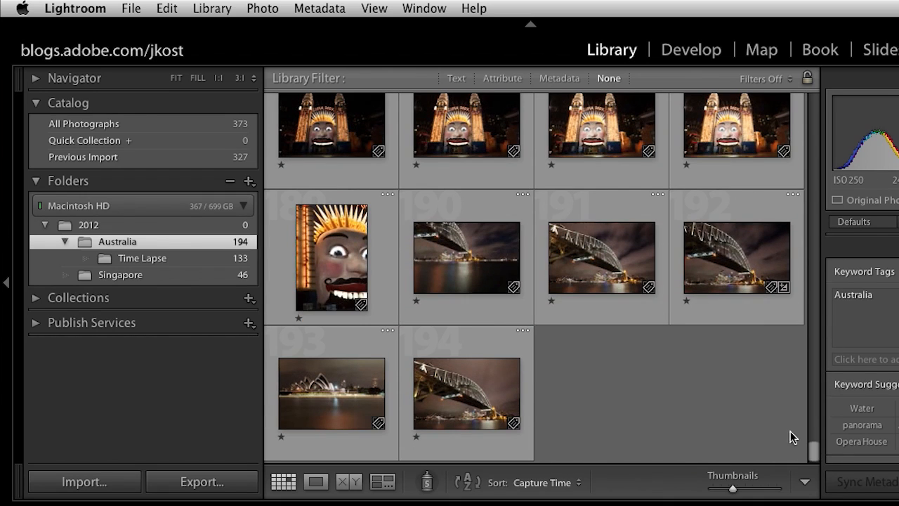
click(211, 258)
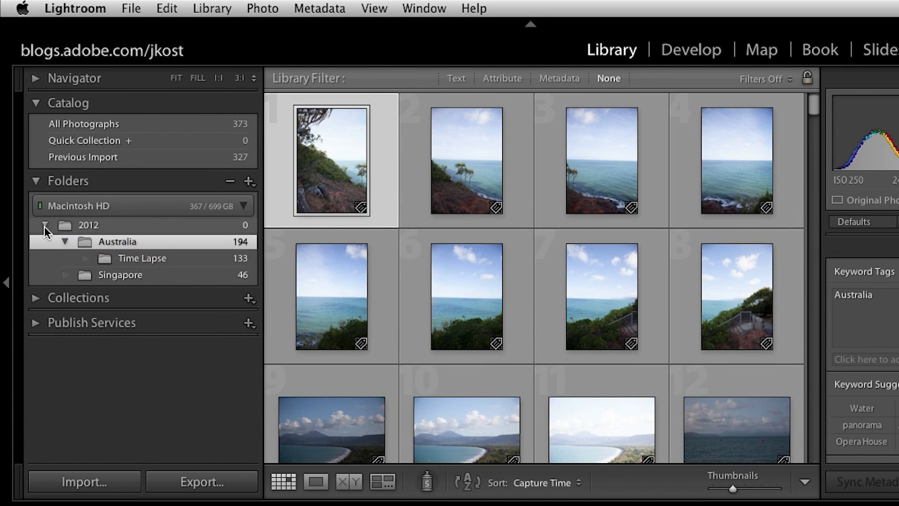
Step: Collapse the 2012 folder, turn Show Photos in Subfolders back on, and expand 2012 again
click(45, 226)
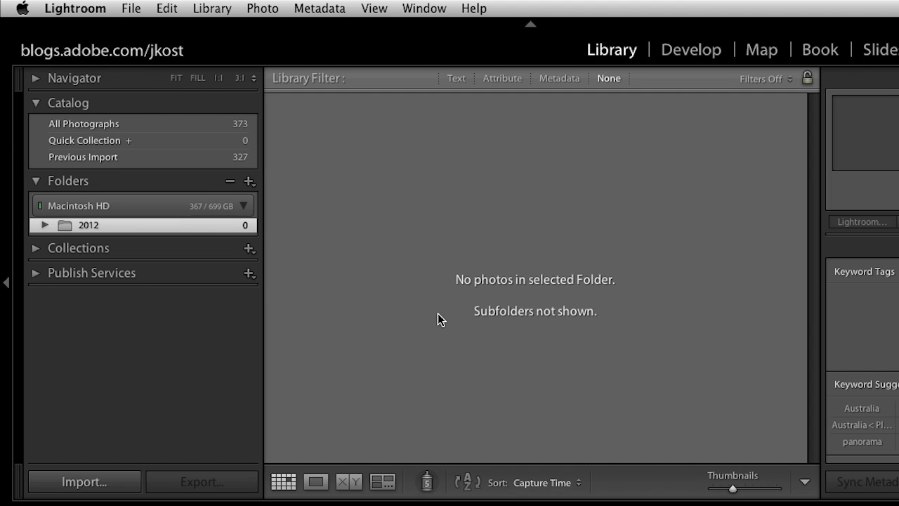
click(248, 182)
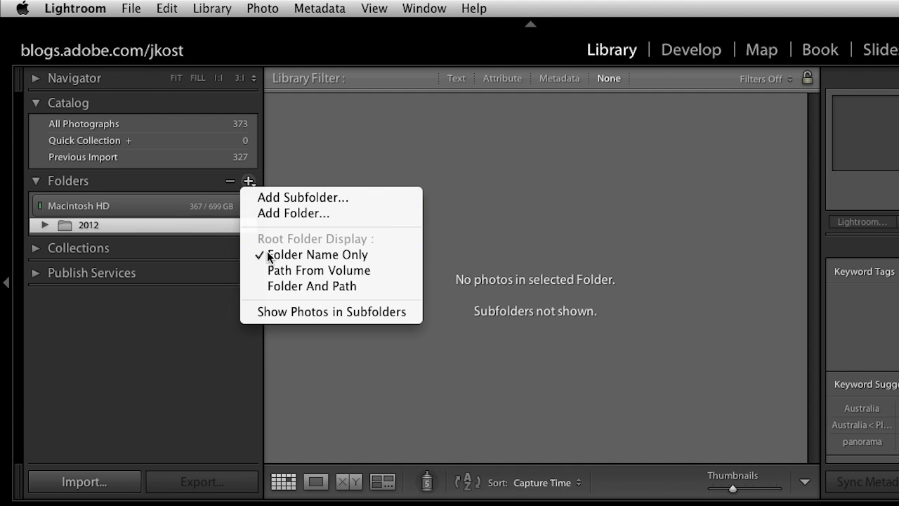
click(276, 312)
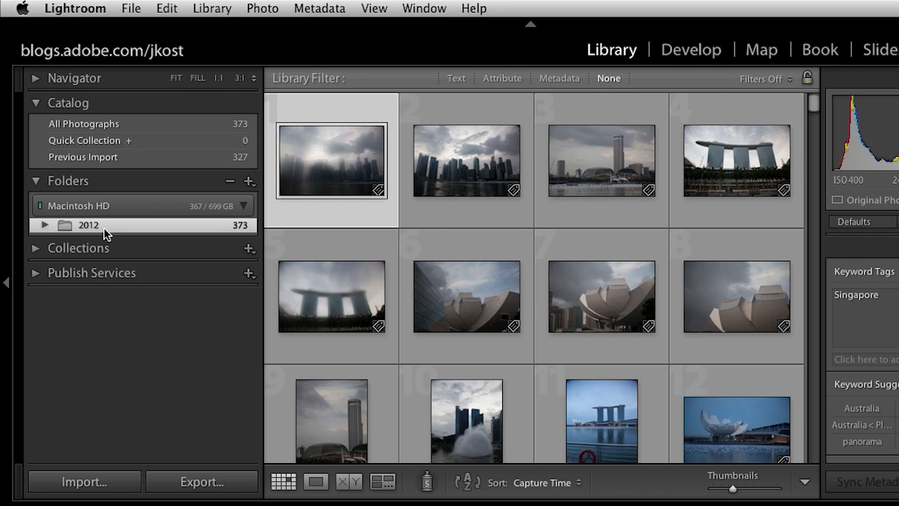
click(43, 225)
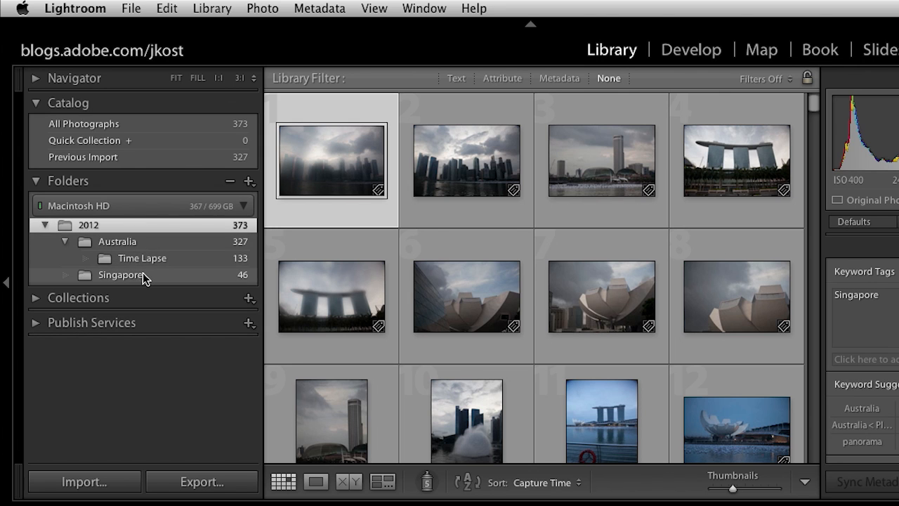
click(249, 181)
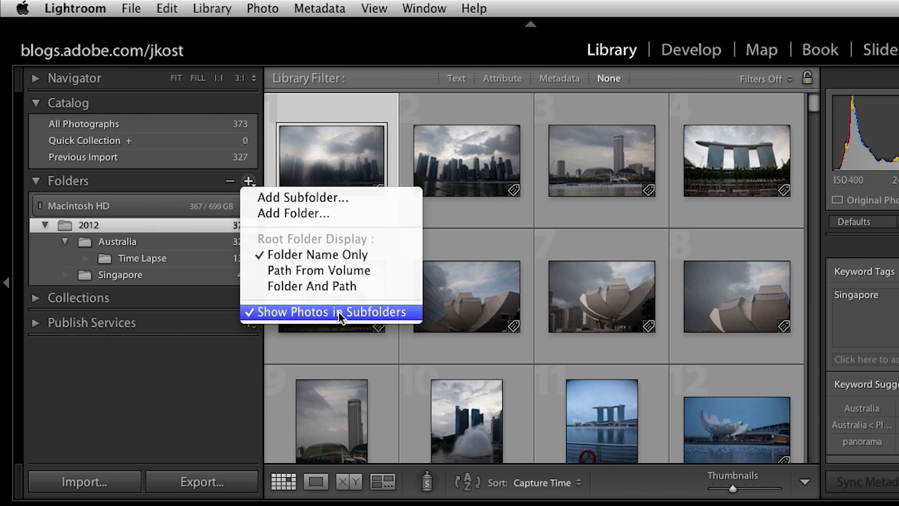
click(199, 191)
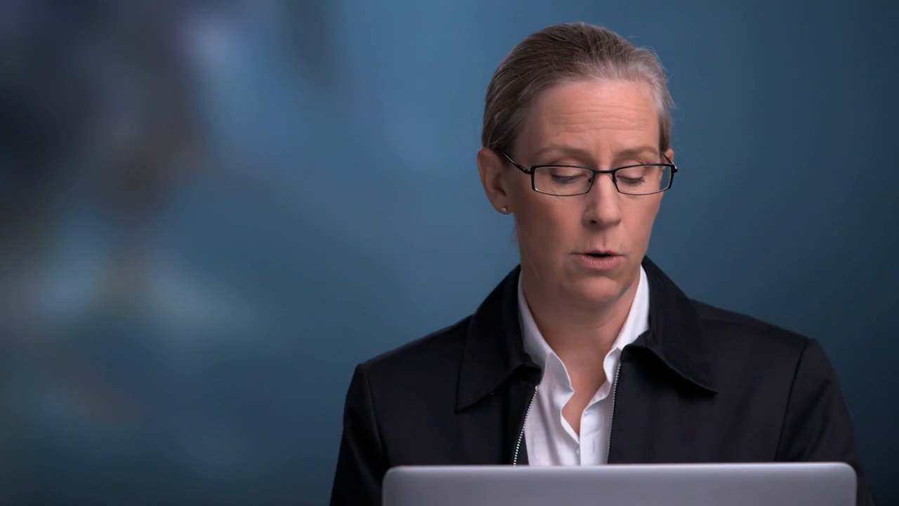
Step: Switch to Finder and move JKOST_2012_08988.dng out of the Australia folder into its parent folder 2012
key(super+Tab)
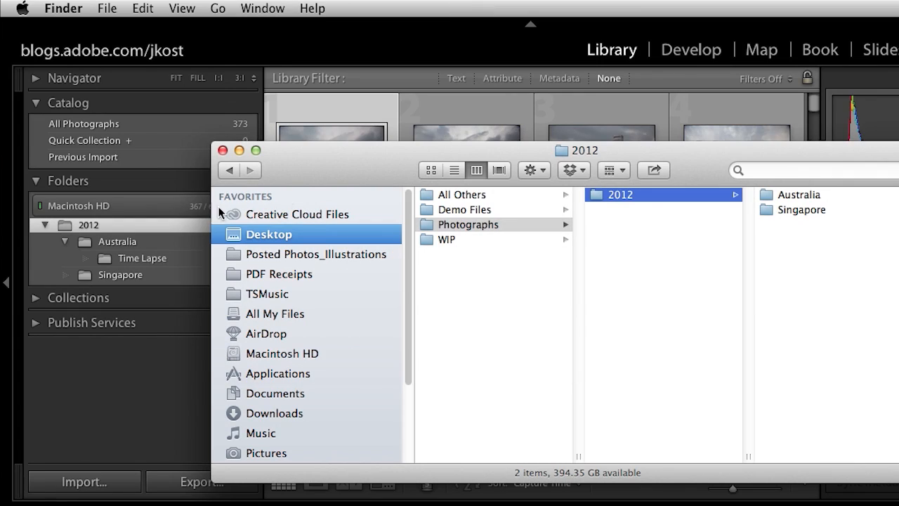
click(782, 197)
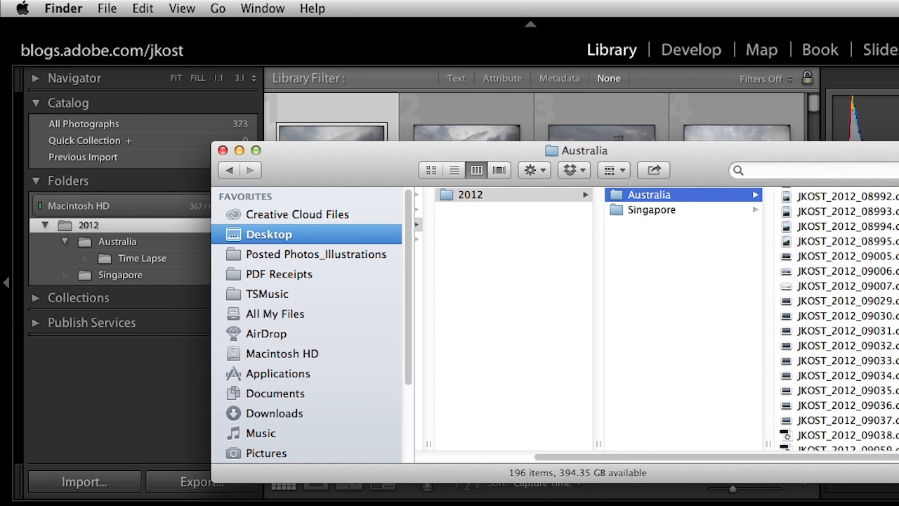
click(857, 198)
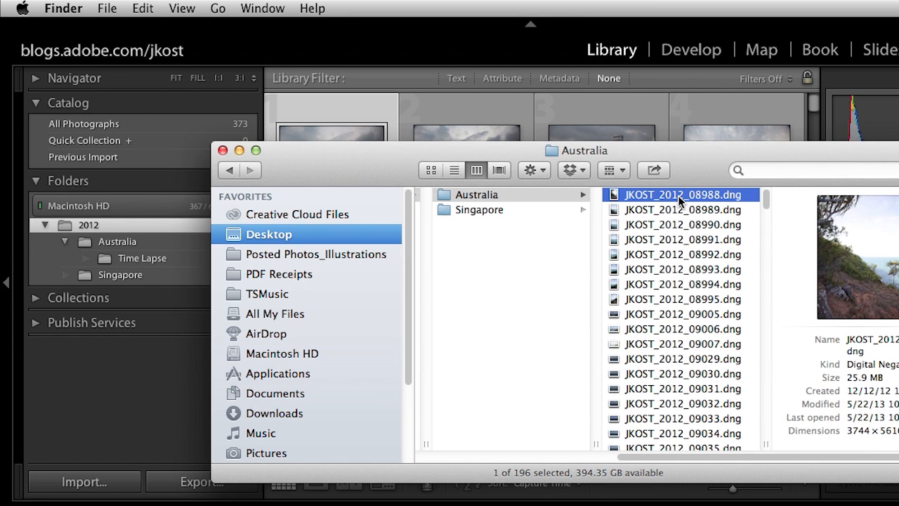
drag(677, 193, 520, 267)
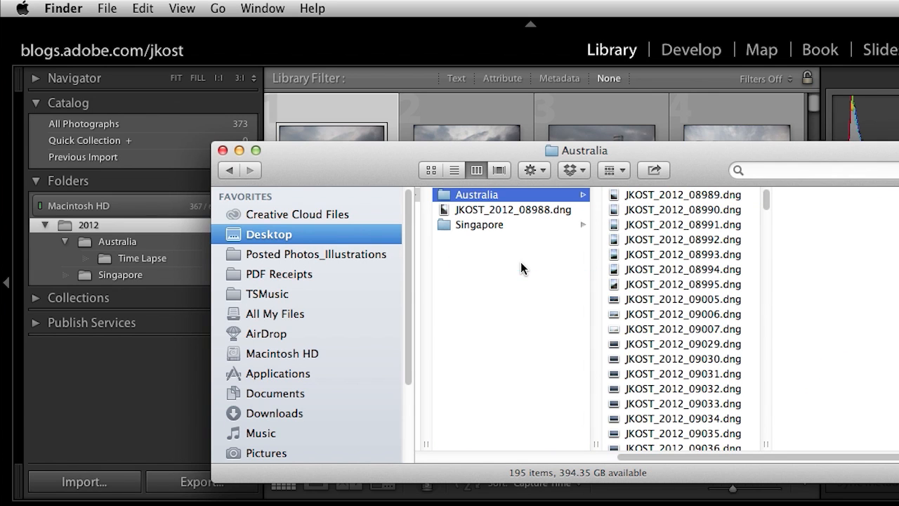
Step: Return to Lightroom and relink the missing first Australia photo to JKOST_2012_08988.dng in the 2012 folder, with Find nearby missing photos enabled
click(449, 106)
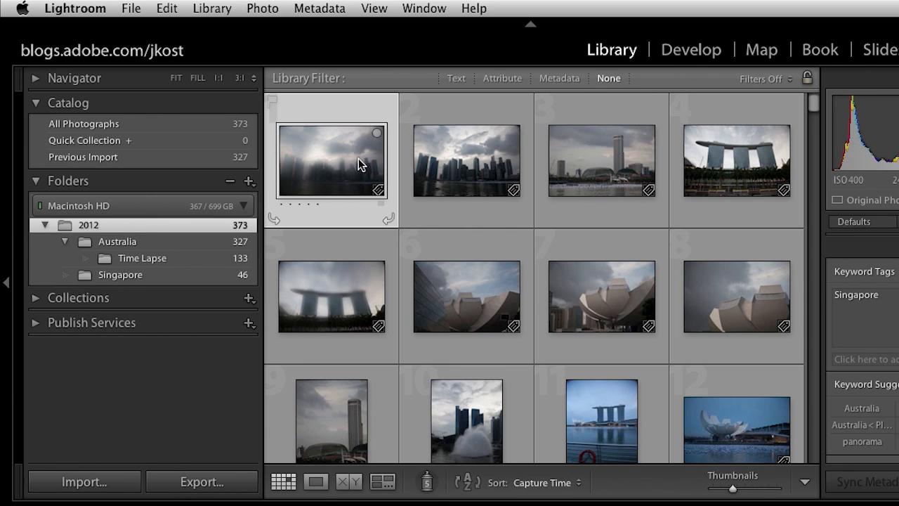
click(209, 244)
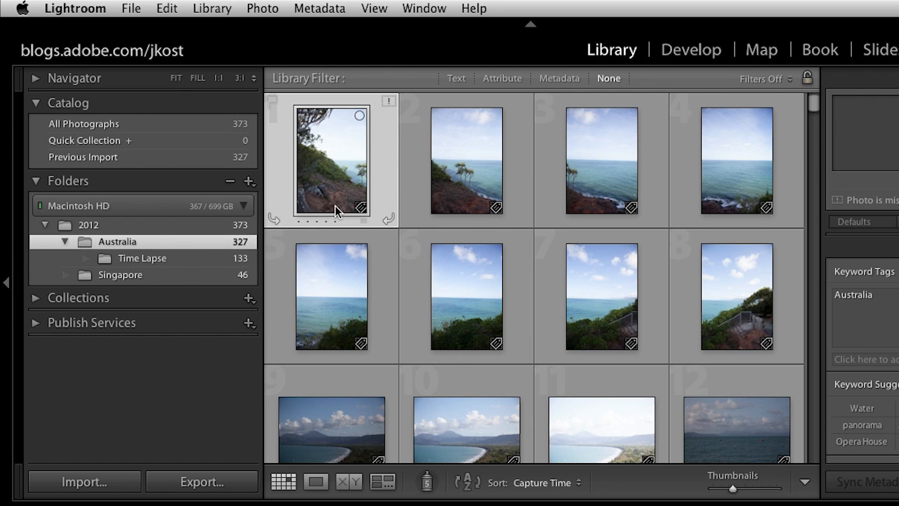
click(390, 102)
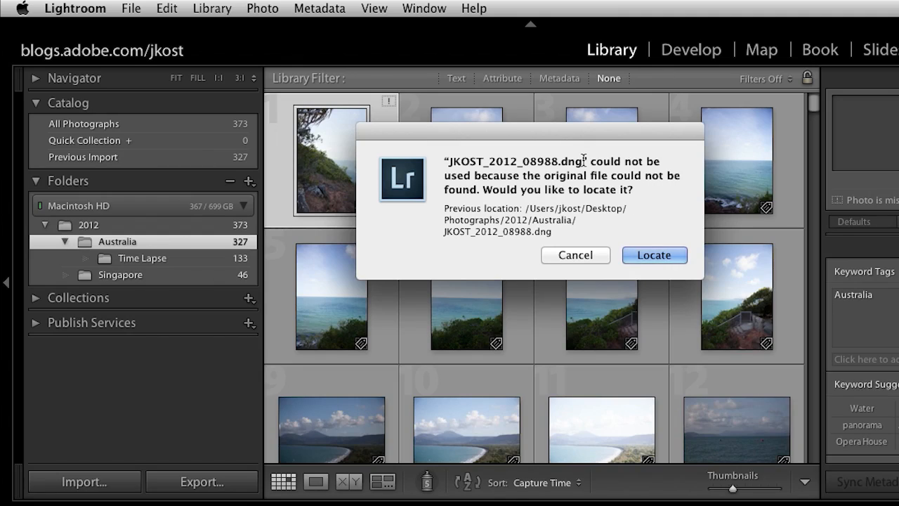
drag(584, 161, 451, 163)
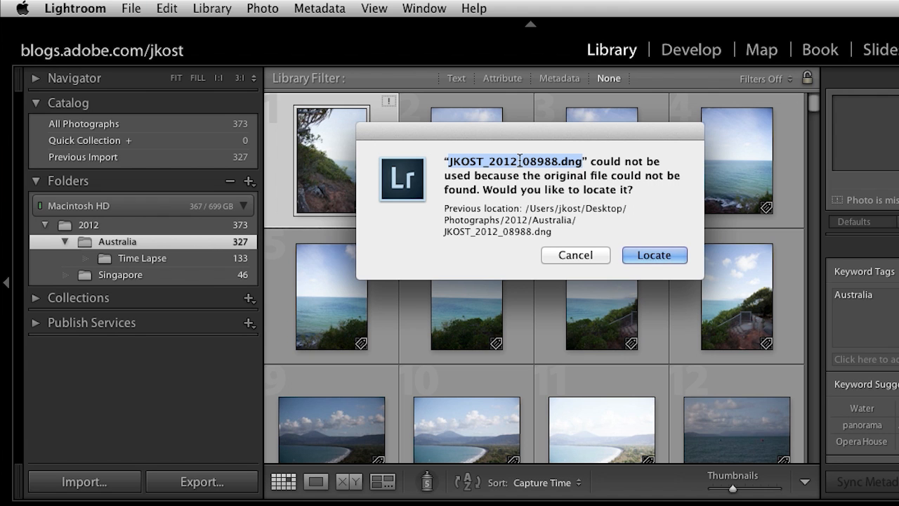
click(658, 253)
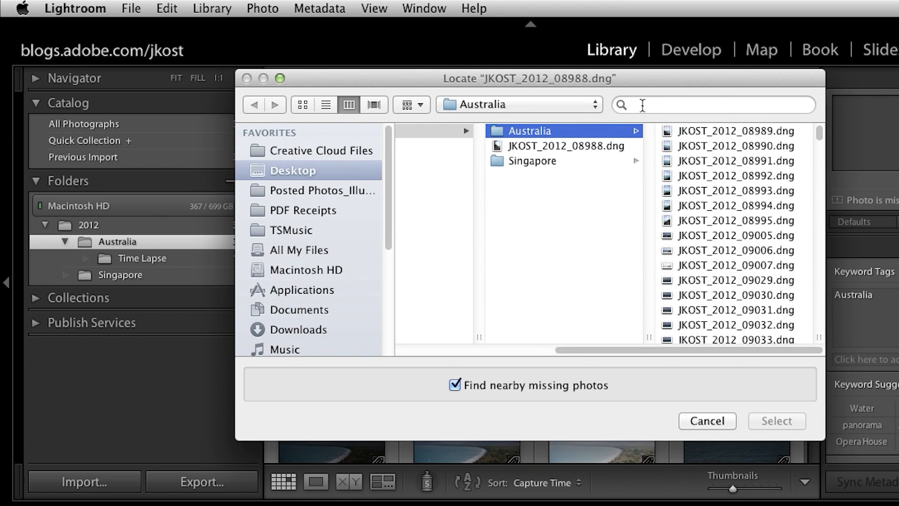
click(594, 145)
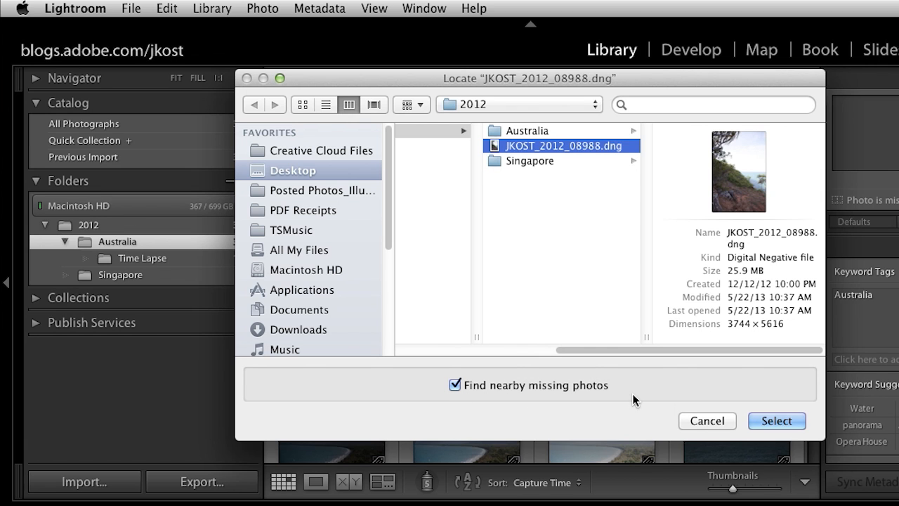
click(773, 421)
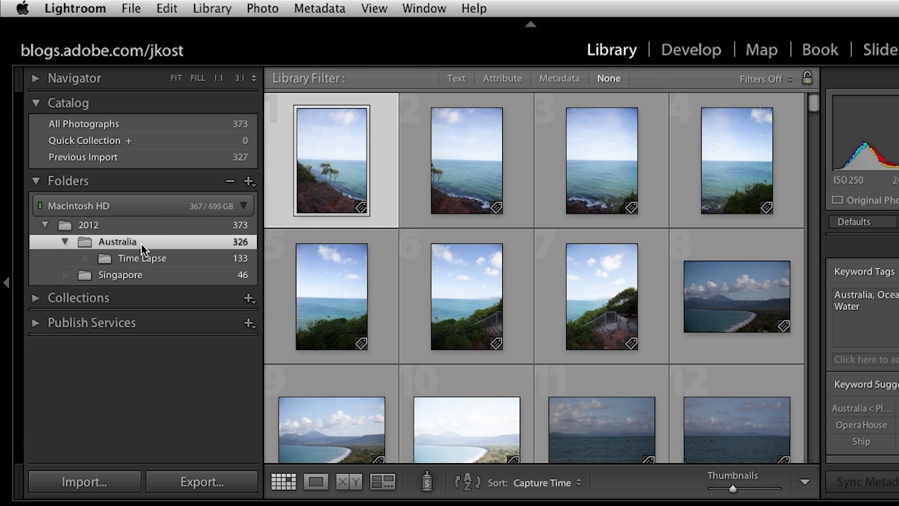
Step: Turn off Show Photos in Subfolders and display only the photos stored directly in 2012
click(248, 182)
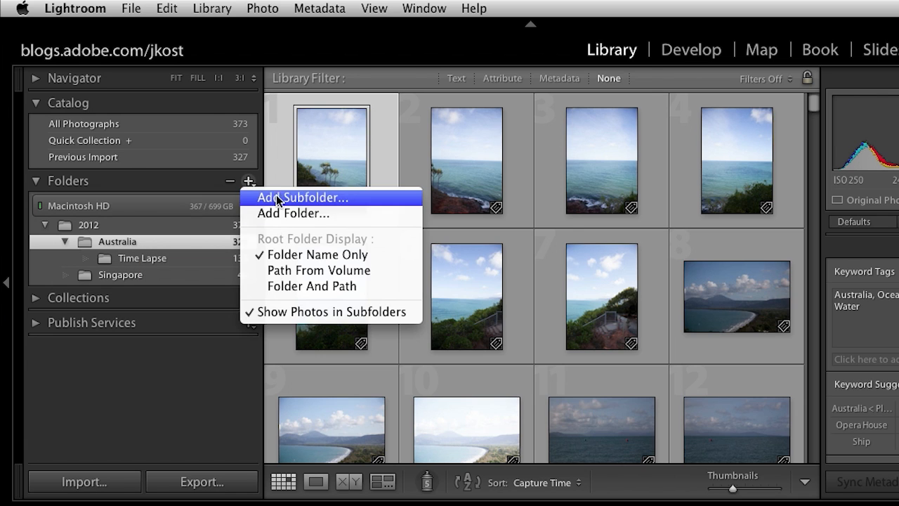
click(297, 311)
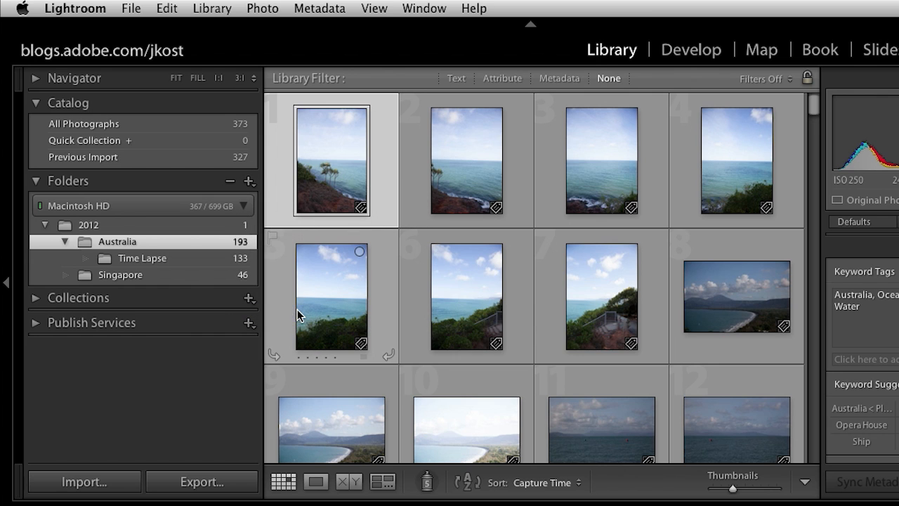
click(193, 230)
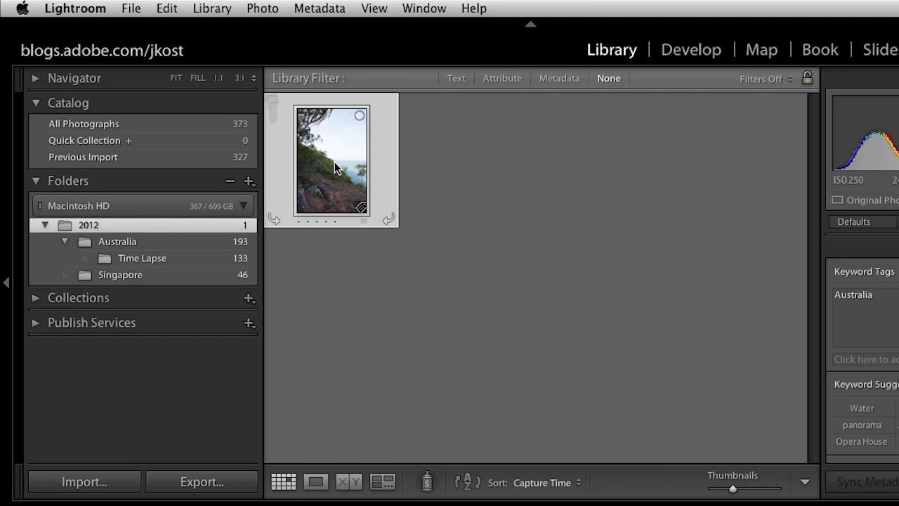
Step: Move JKOST_2012_08988.dng from 2012 into the Australia folder and turn Show Photos in Subfolders back on
mouse_move(334, 161)
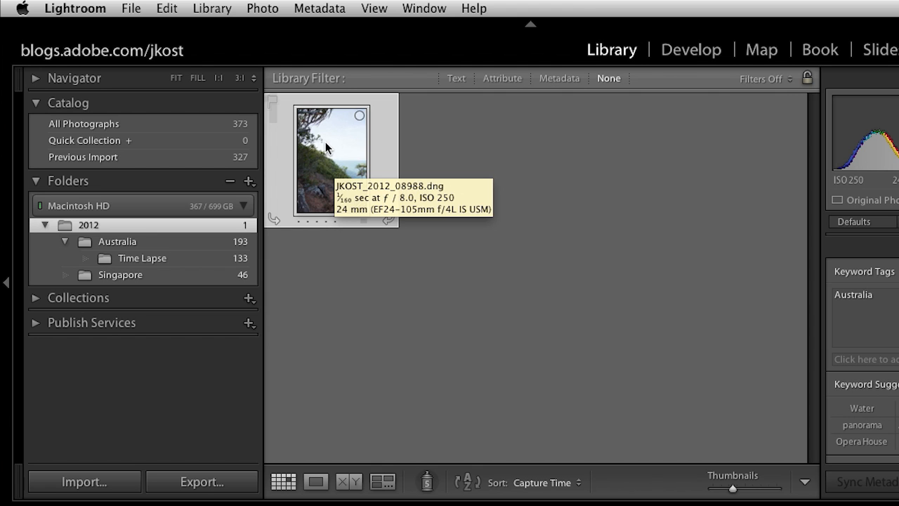
drag(331, 169, 192, 241)
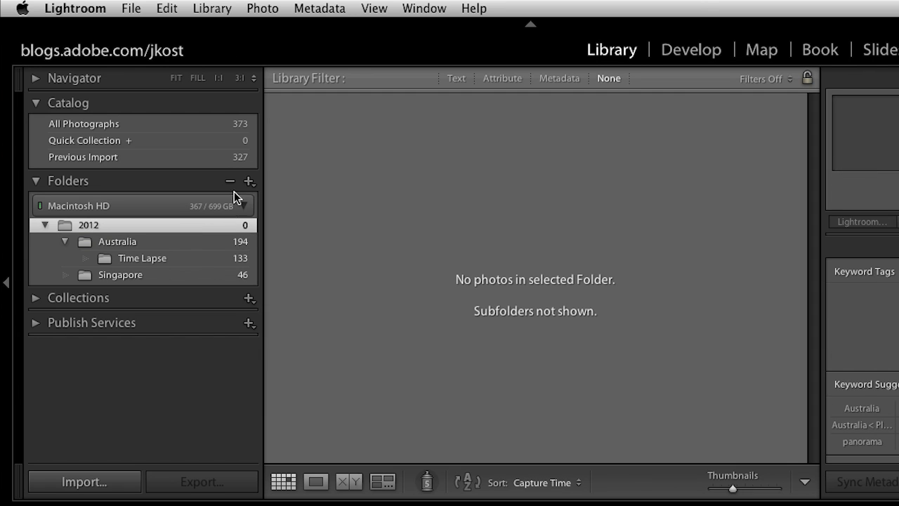
click(248, 181)
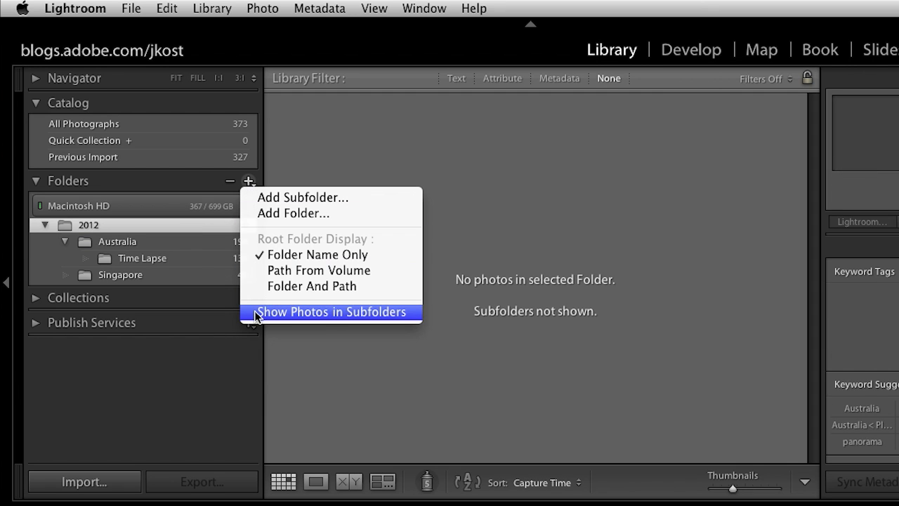
click(291, 310)
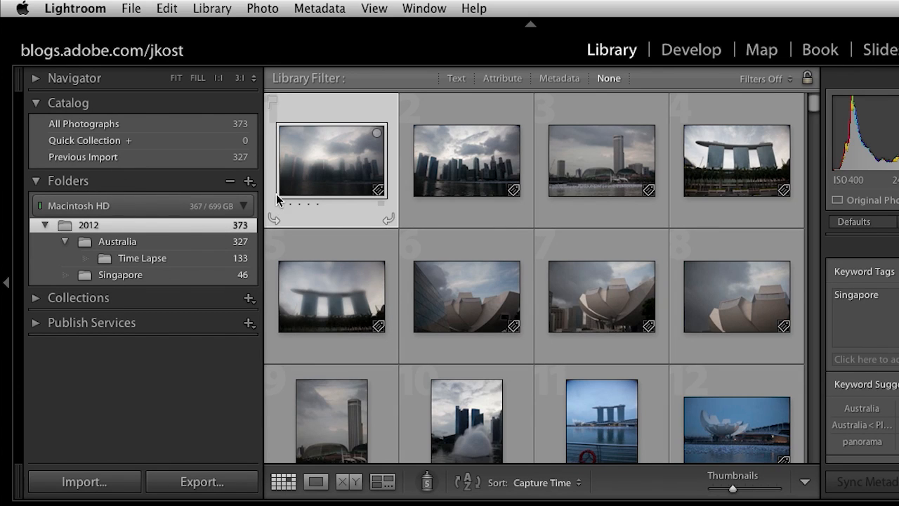
Step: Create a new folder named Photos for Demo on the OX drive, add it to the library, and expand OX to show it
click(245, 186)
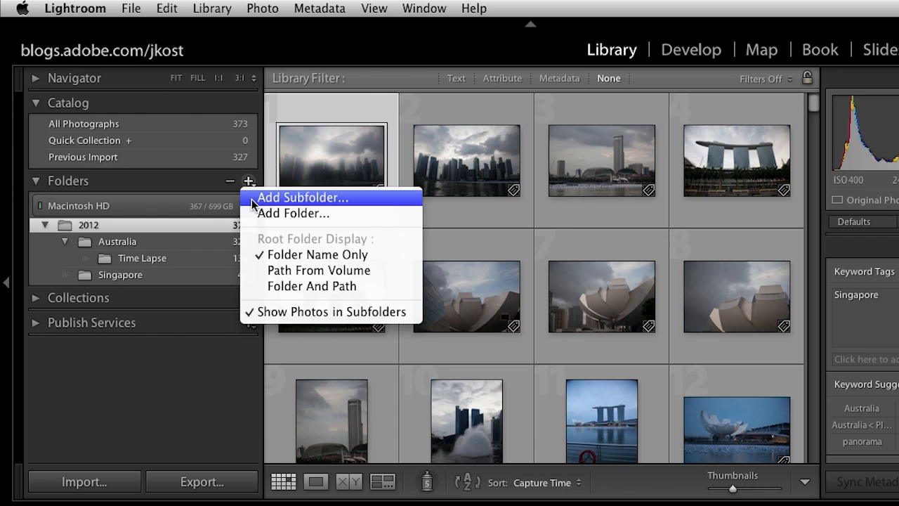
click(366, 213)
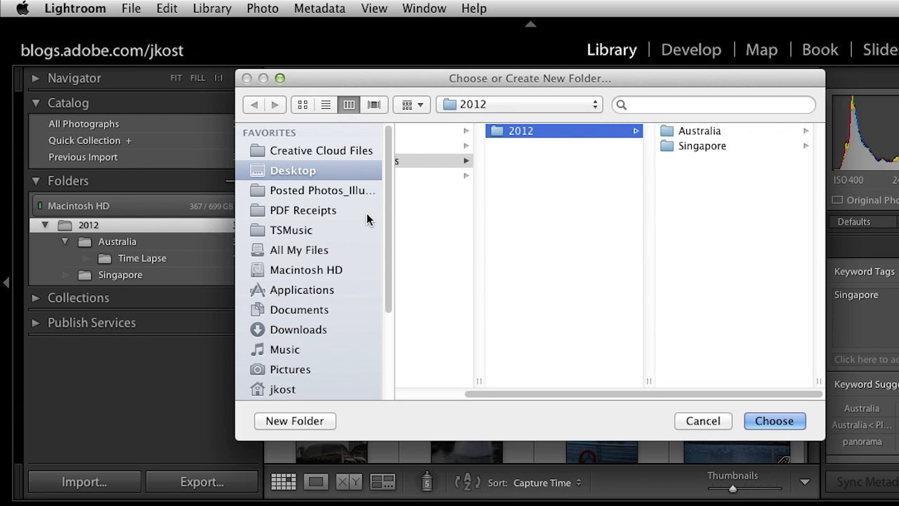
drag(388, 241, 401, 327)
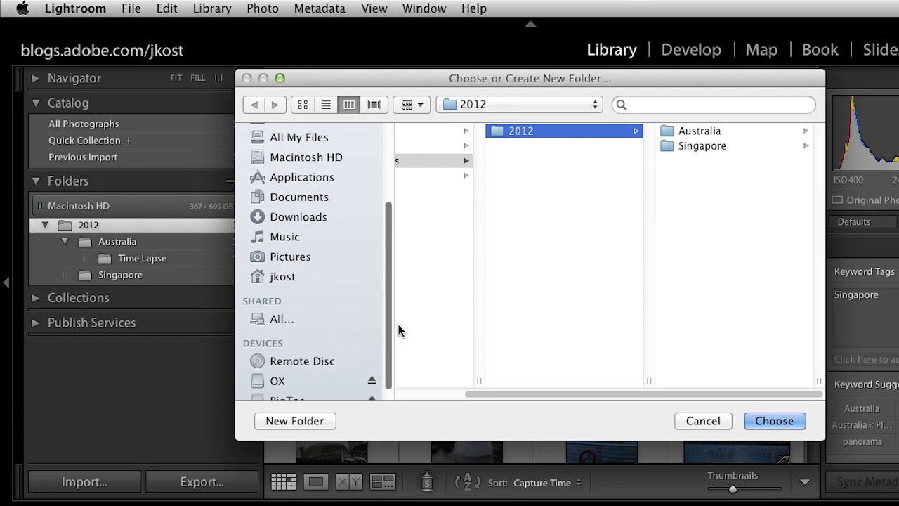
click(278, 370)
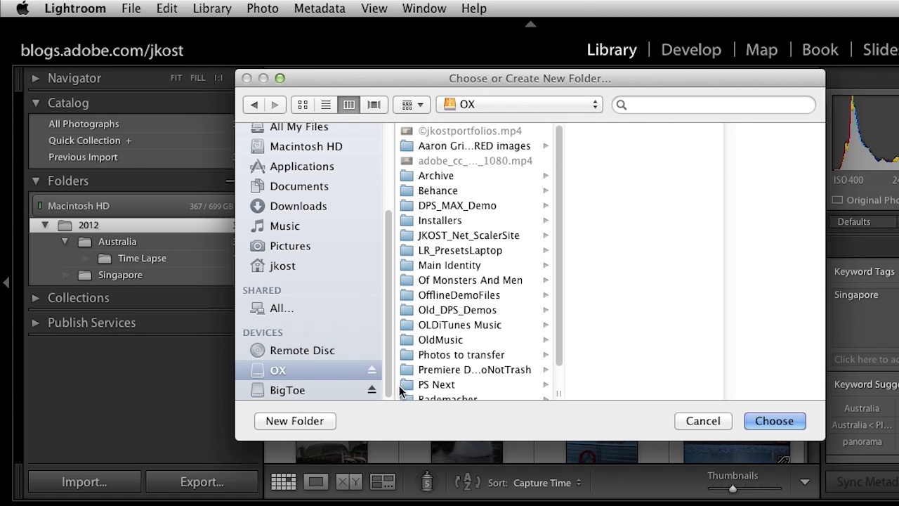
click(315, 420)
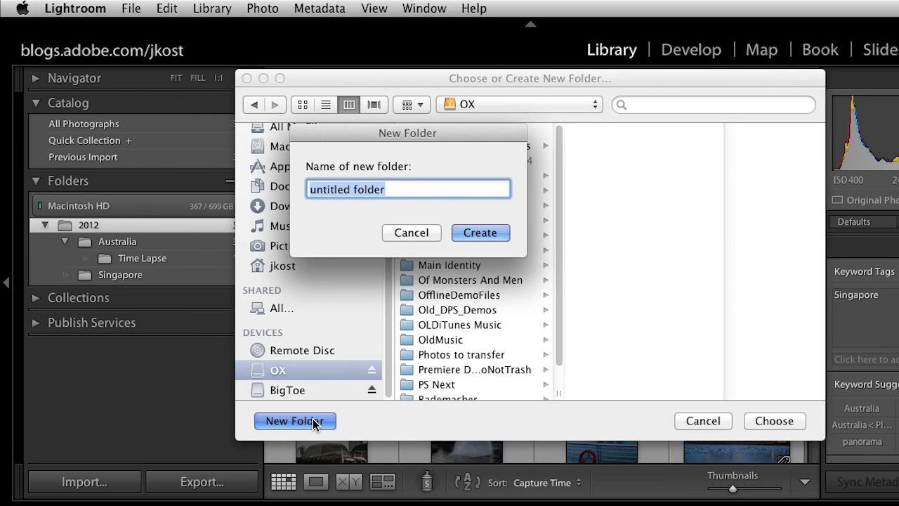
text(Photos)
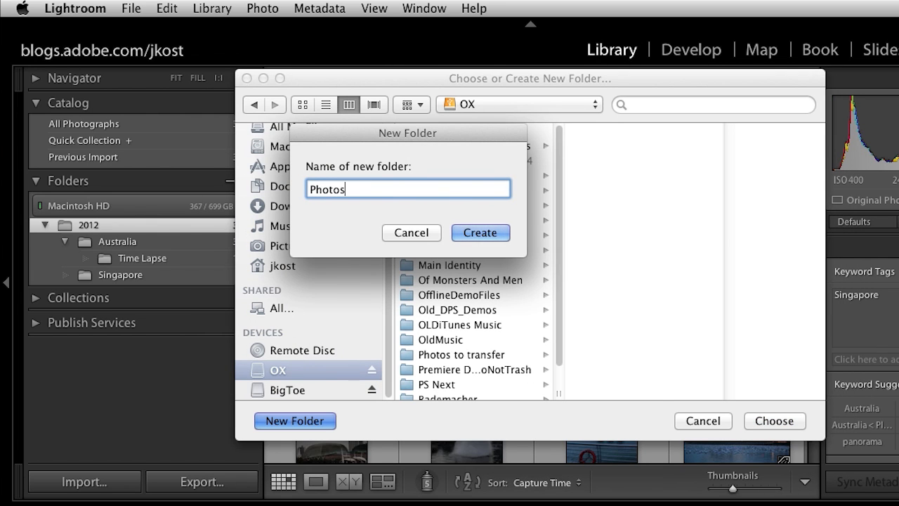
text( for Demo)
click(495, 233)
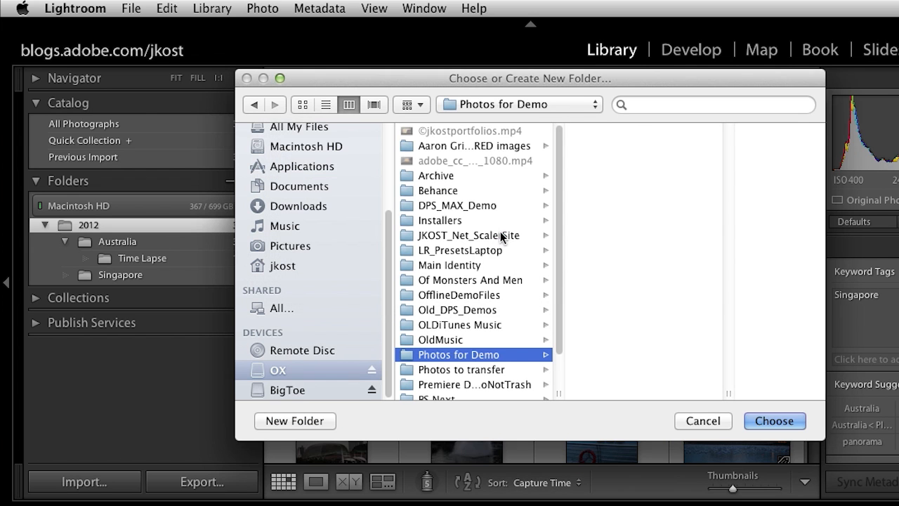
click(771, 420)
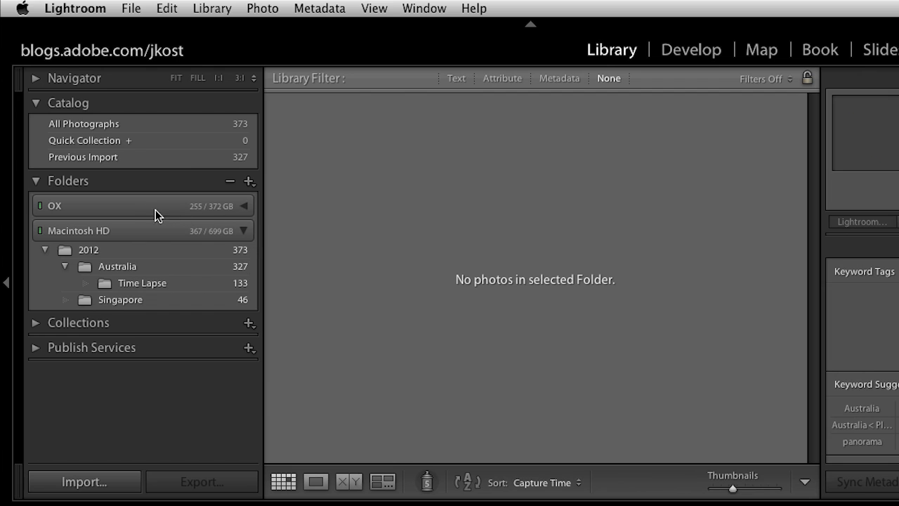
click(89, 207)
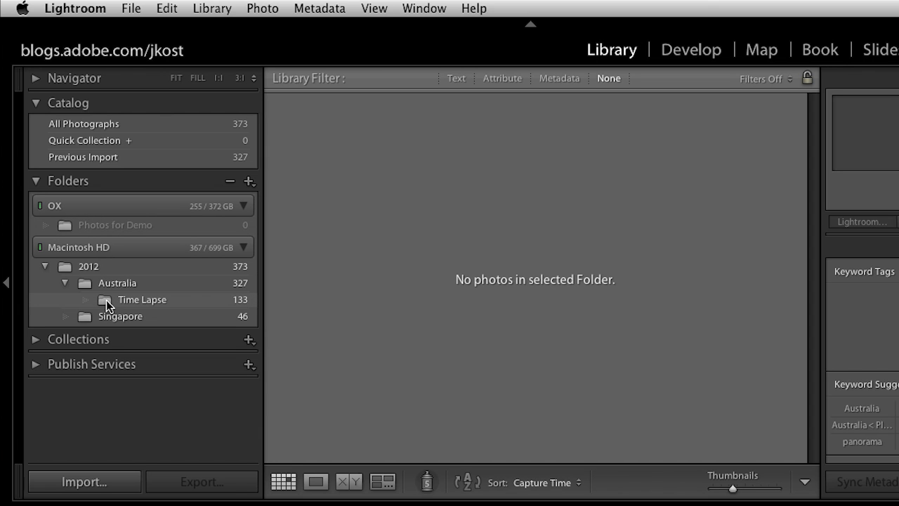
Step: Move the first Singapore photo into Photos for Demo on the OX drive, and return it from there to the Singapore folder
click(116, 316)
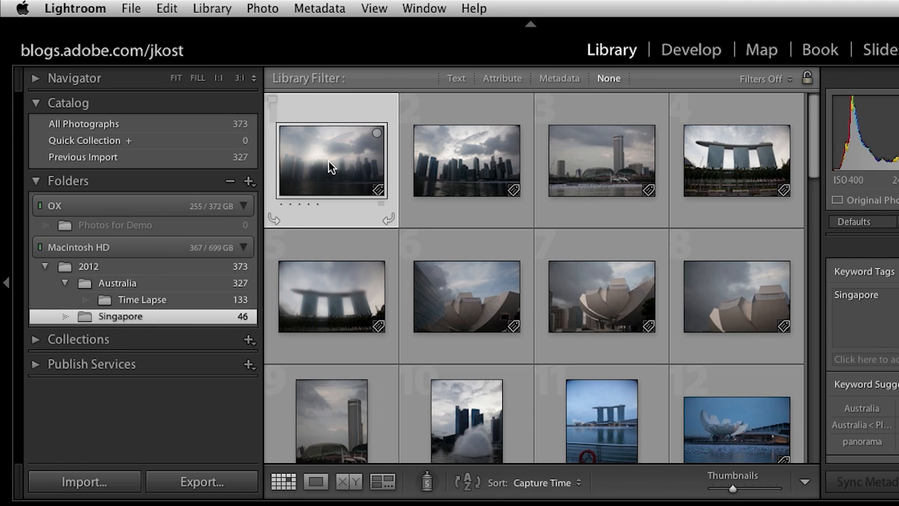
drag(330, 167, 161, 227)
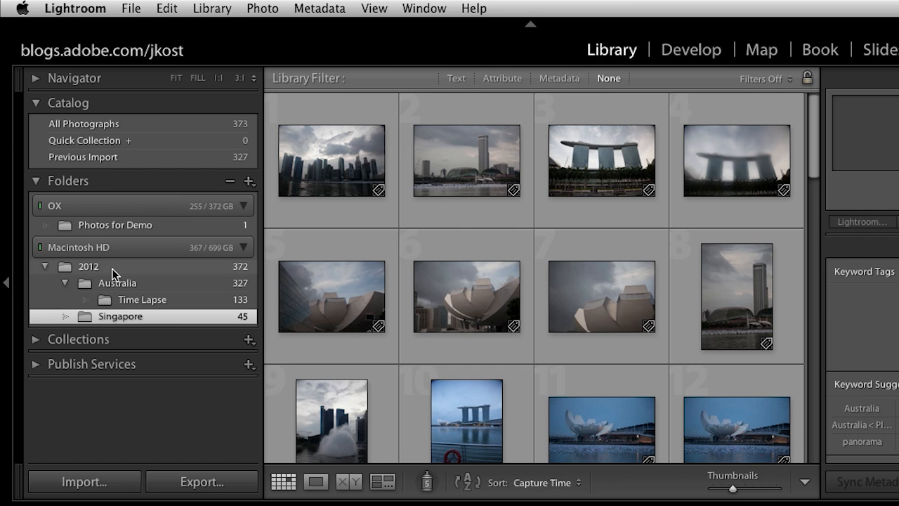
click(138, 225)
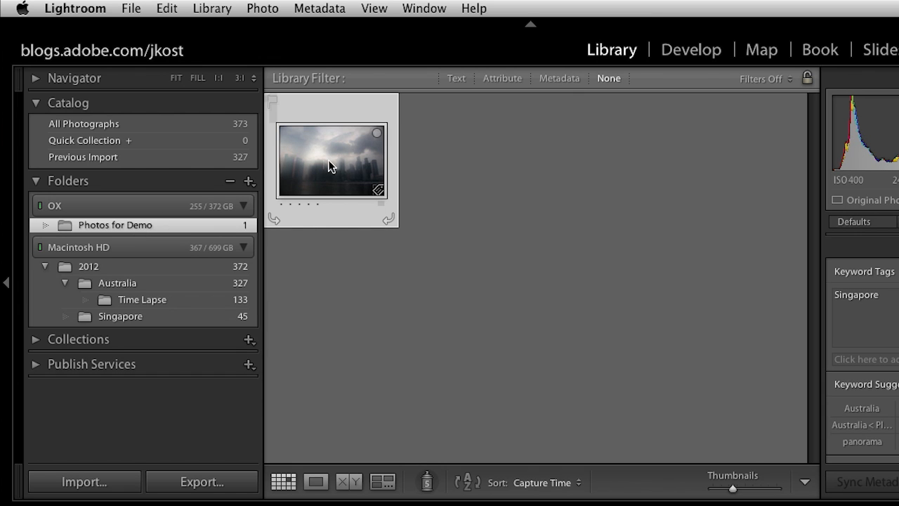
drag(330, 167, 202, 316)
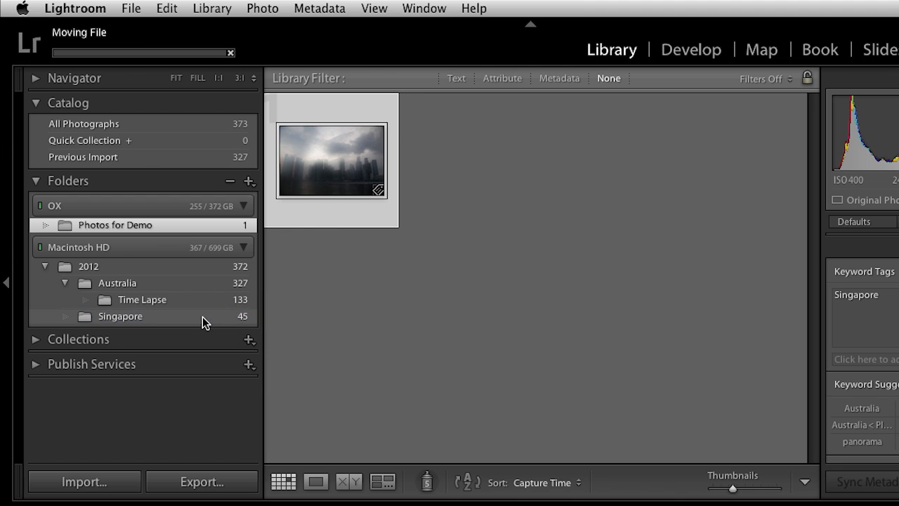